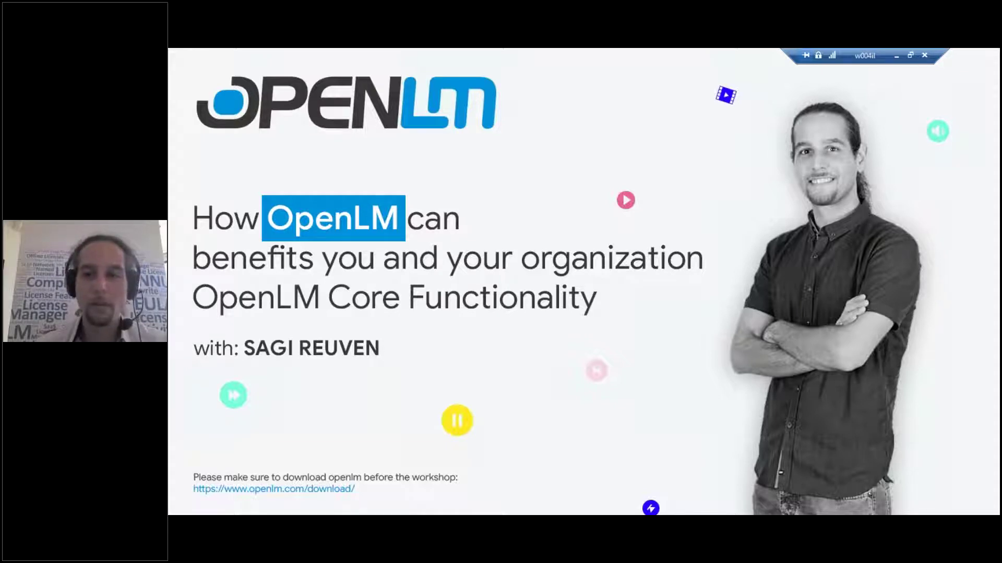
# Advance to the agenda slide listing core functionality, main reports, and graphs and charts
pyautogui.click(169, 293)
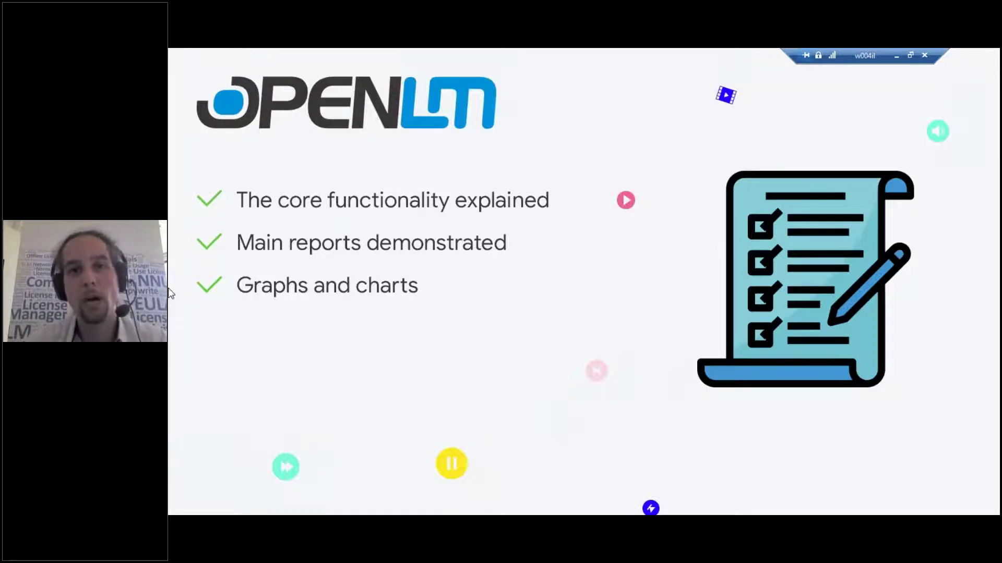
# Advance past the Monitoring Management Reports slide to the slide 4 architecture diagram
pyautogui.press('Right')
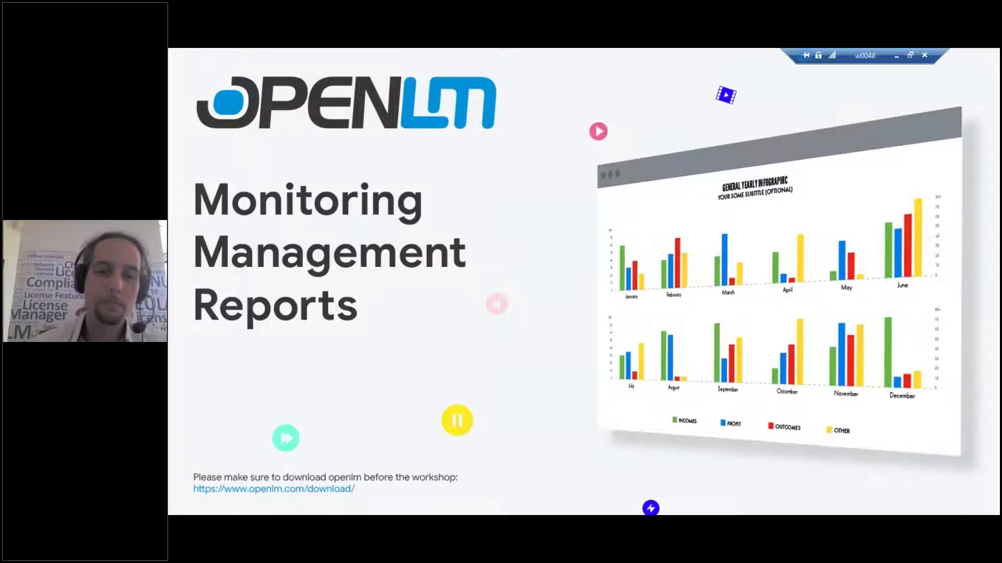
pyautogui.click(411, 312)
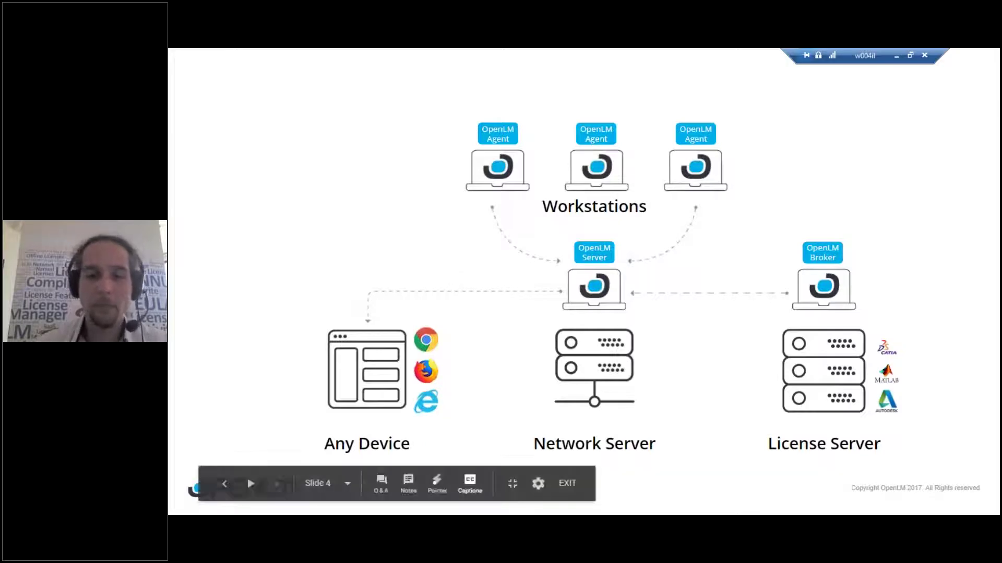
# Turn on the laser pointer to present the OpenLM architecture diagram
pyautogui.click(436, 483)
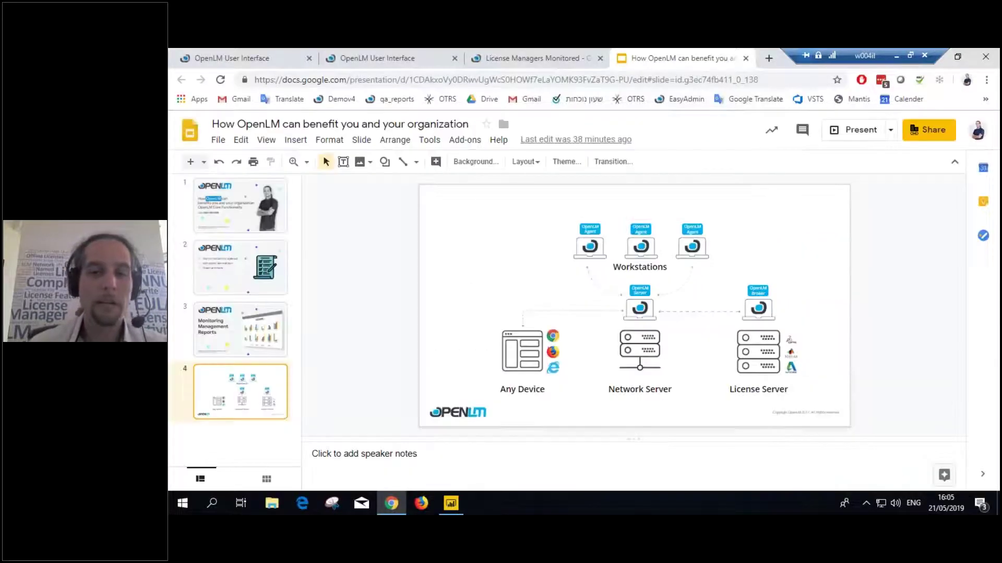
# Refresh the first tab's License Servers list so In-house Autodesk - dev shows Up-to-date
pyautogui.click(371, 58)
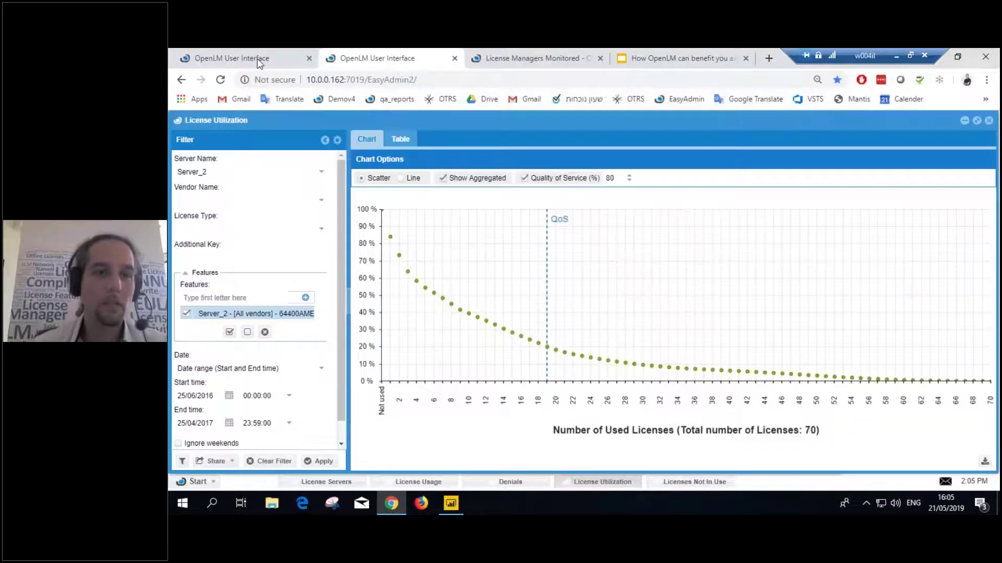
pyautogui.click(259, 59)
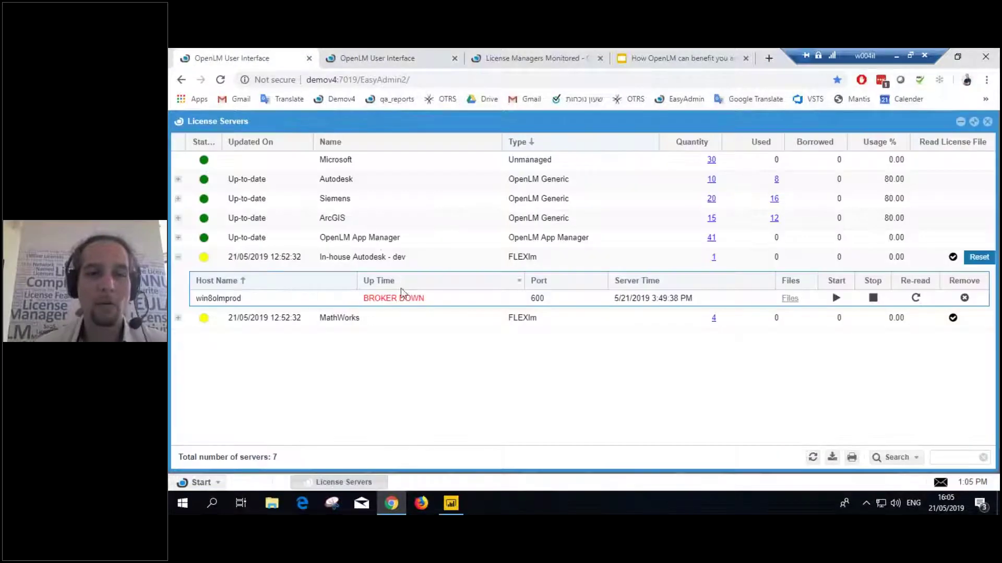
pyautogui.click(831, 458)
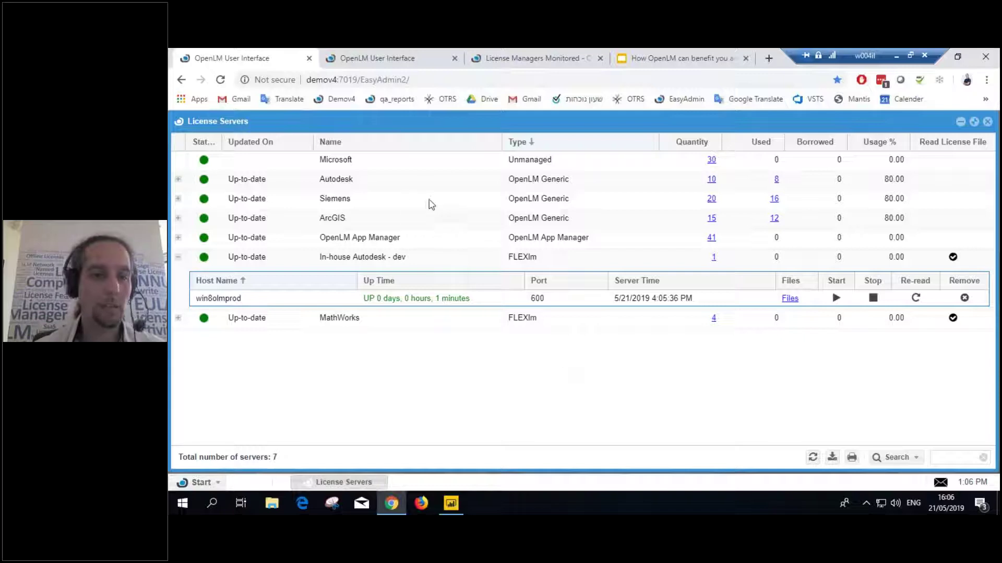
# Select server rows and collapse the In-house Autodesk - dev host details
pyautogui.click(366, 324)
pyautogui.click(369, 238)
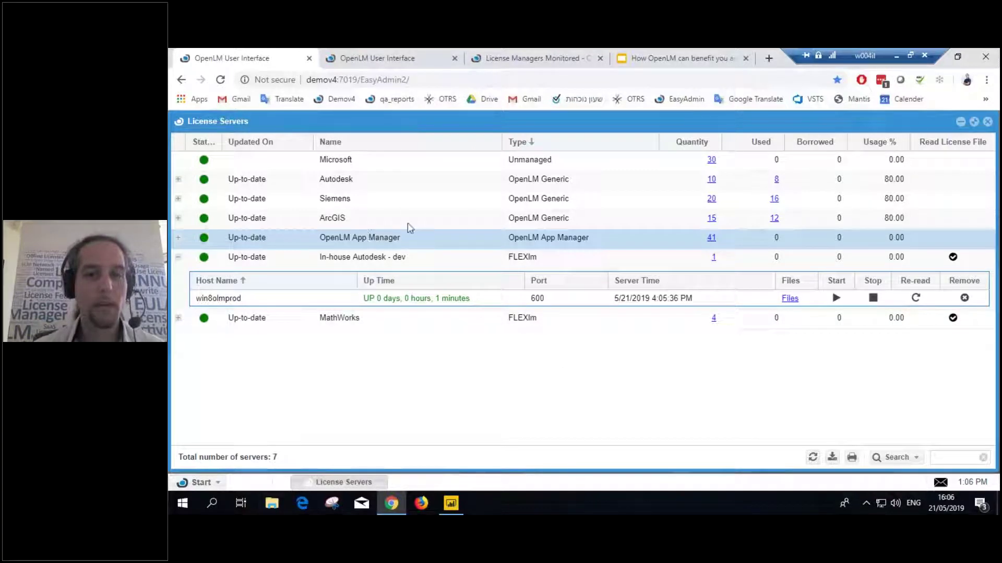
pyautogui.click(178, 257)
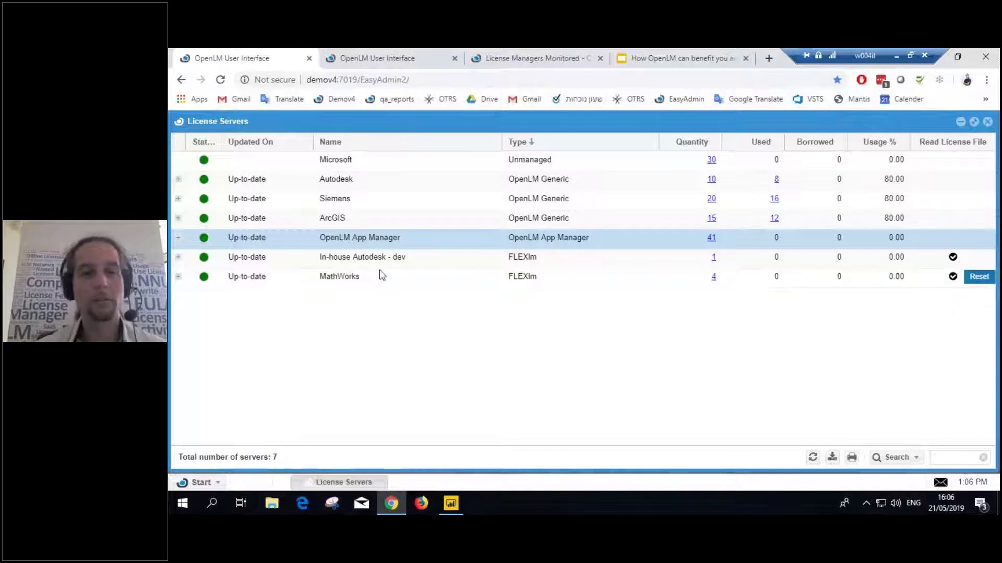
# Show the second OpenLM instance's License Servers window listing all 199 servers
pyautogui.click(408, 60)
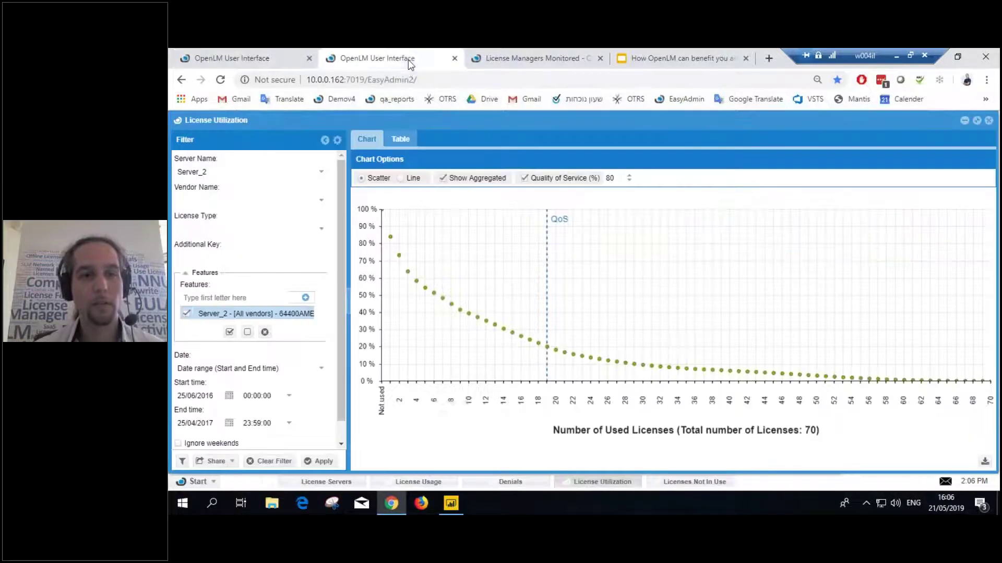
pyautogui.click(340, 483)
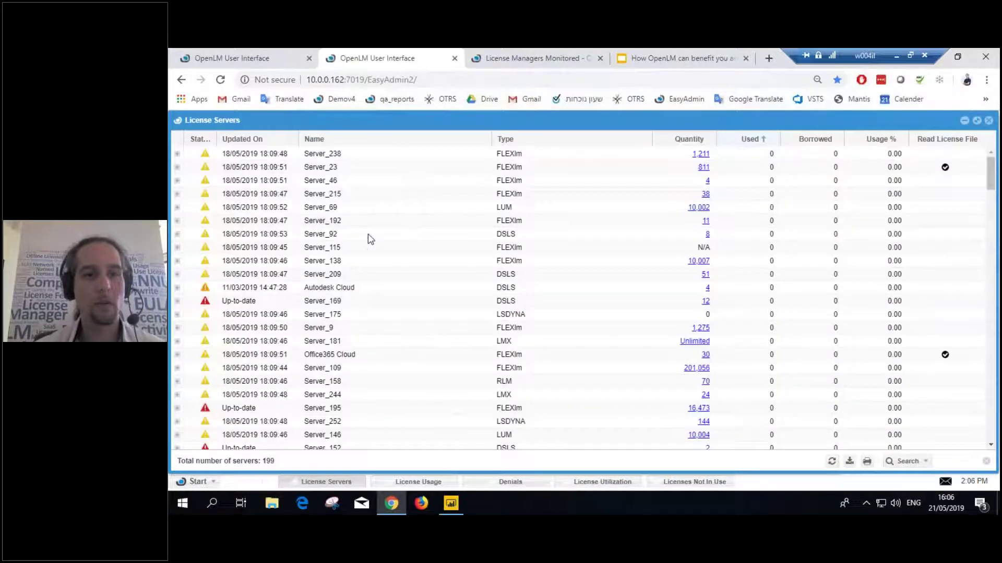
pyautogui.hotkey('ctrl', '1')
pyautogui.click(381, 58)
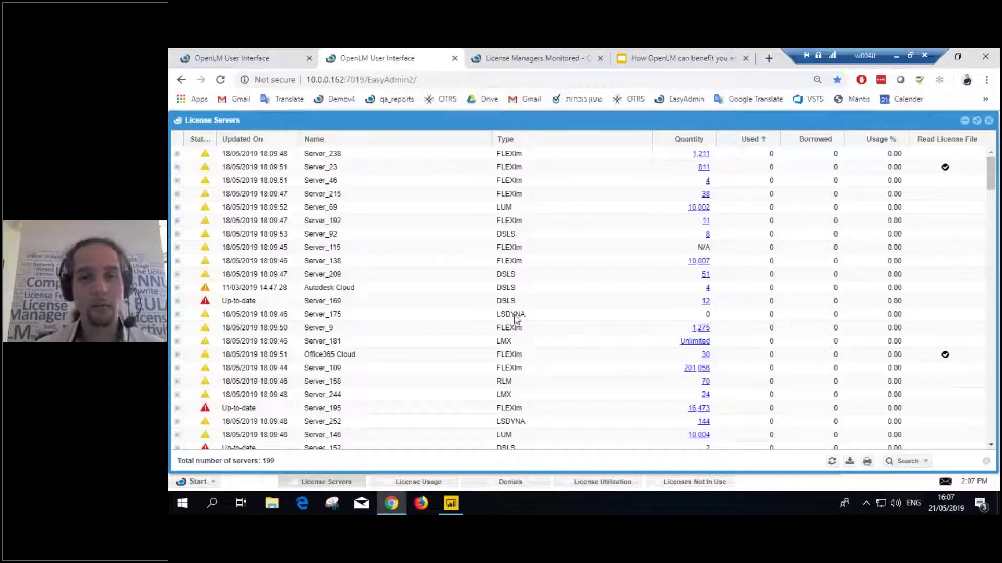
pyautogui.click(562, 52)
pyautogui.scroll(-15, 543, 282)
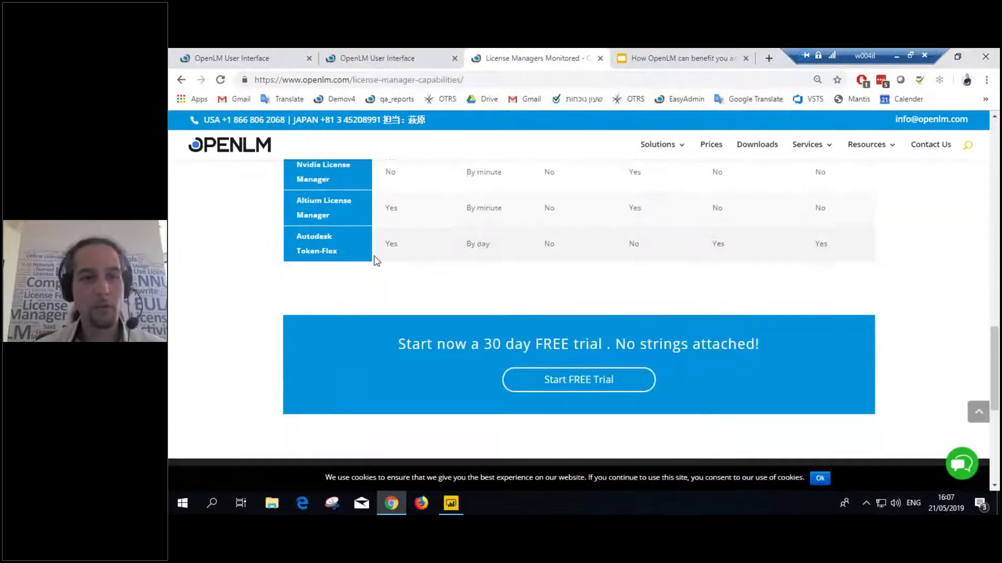
pyautogui.scroll(15, 376, 261)
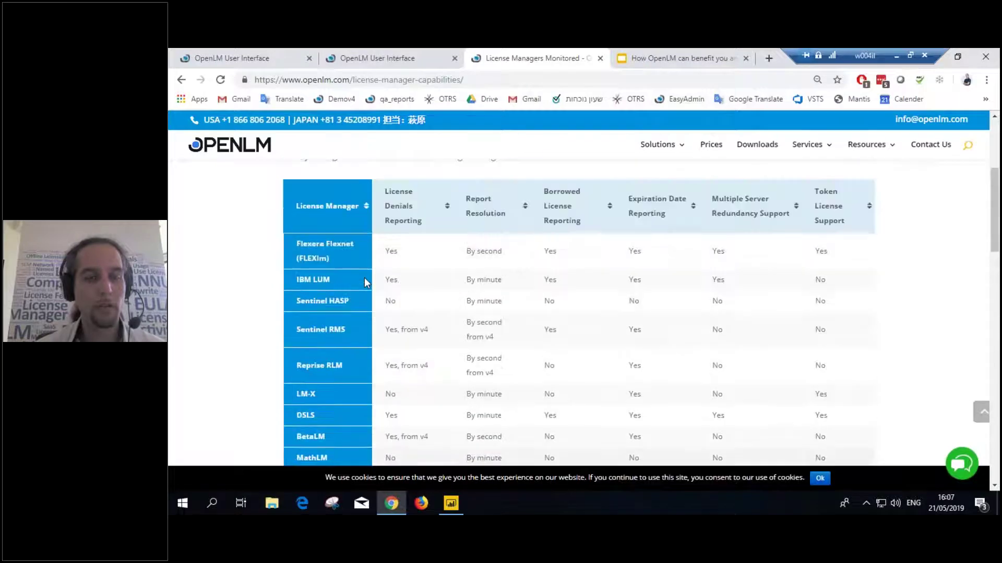
pyautogui.scroll(-10, 364, 277)
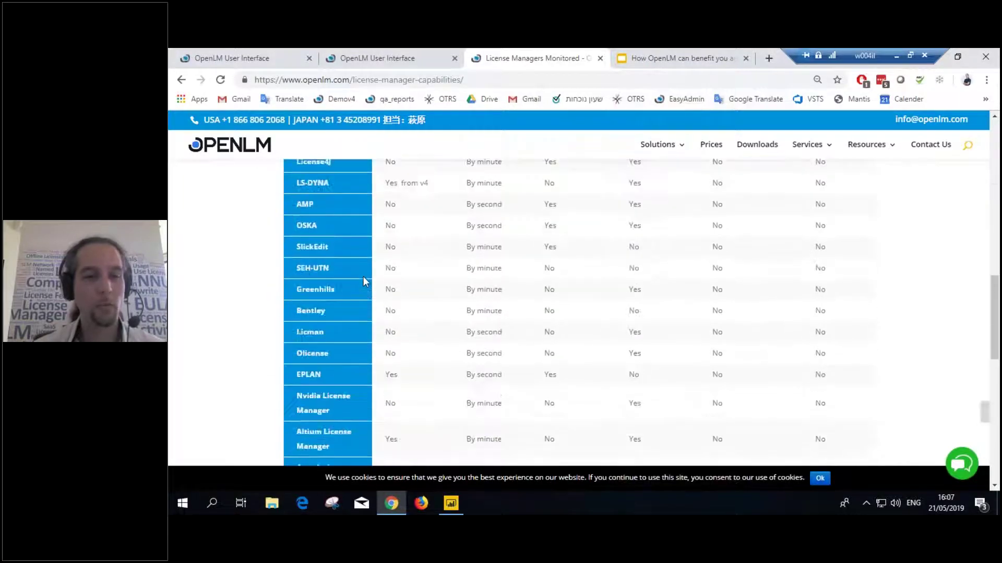
pyautogui.scroll(-6, 363, 275)
pyautogui.scroll(2, 367, 273)
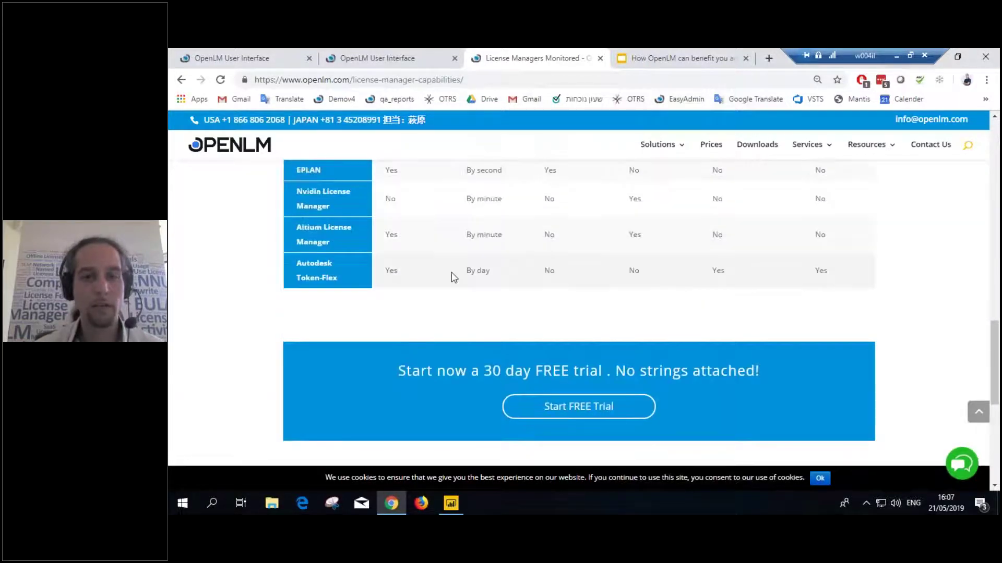
pyautogui.scroll(4, 453, 277)
pyautogui.scroll(10, 453, 277)
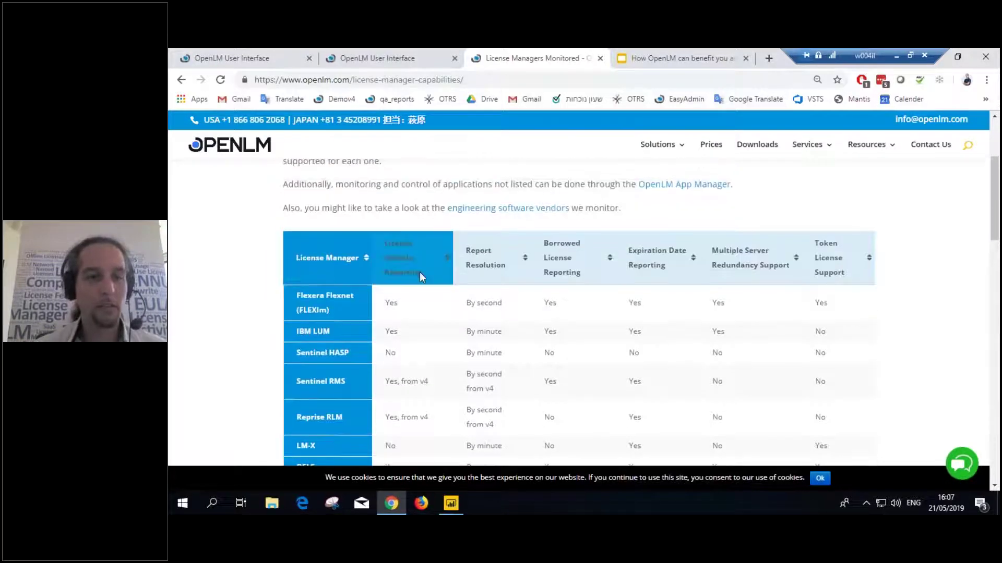
pyautogui.scroll(-2, 419, 271)
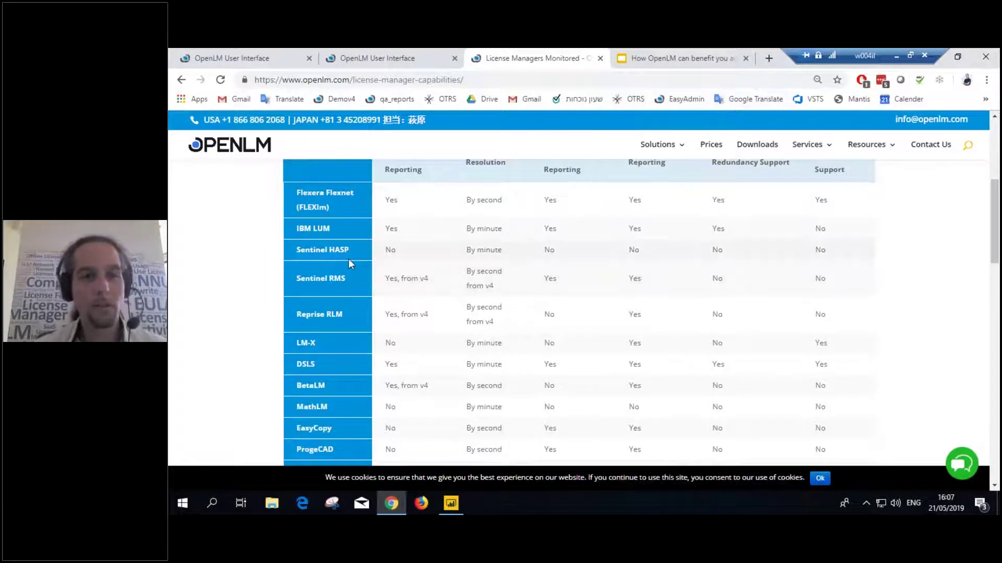
pyautogui.click(410, 59)
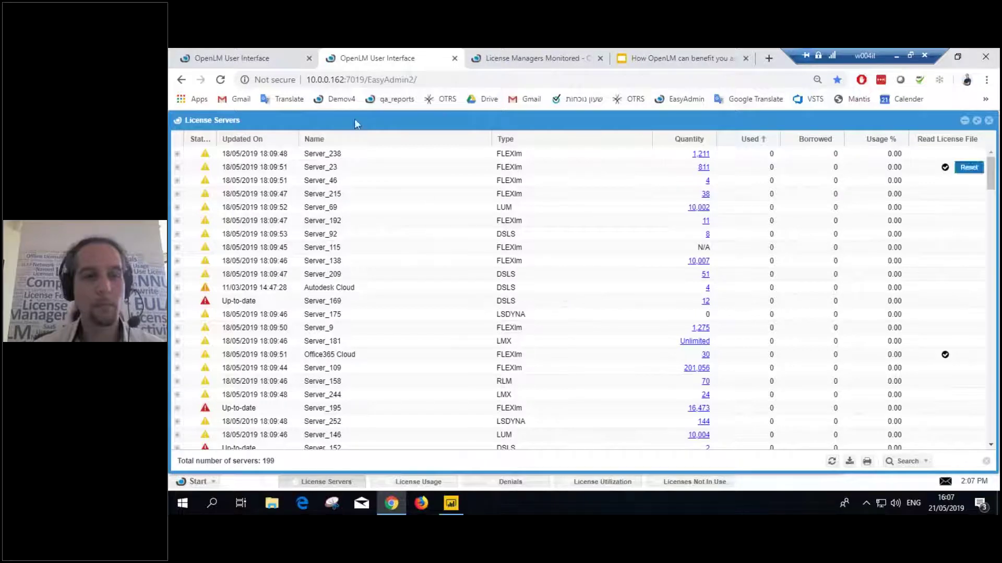
# In the first tab's 7-server list, expand and collapse the In-house Autodesk - dev host details
pyautogui.click(270, 60)
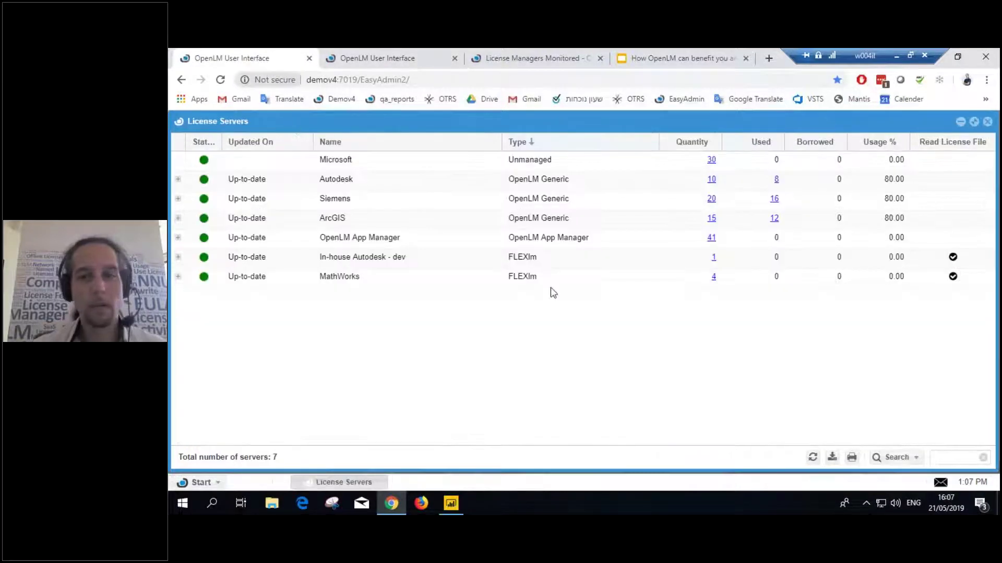
pyautogui.click(178, 259)
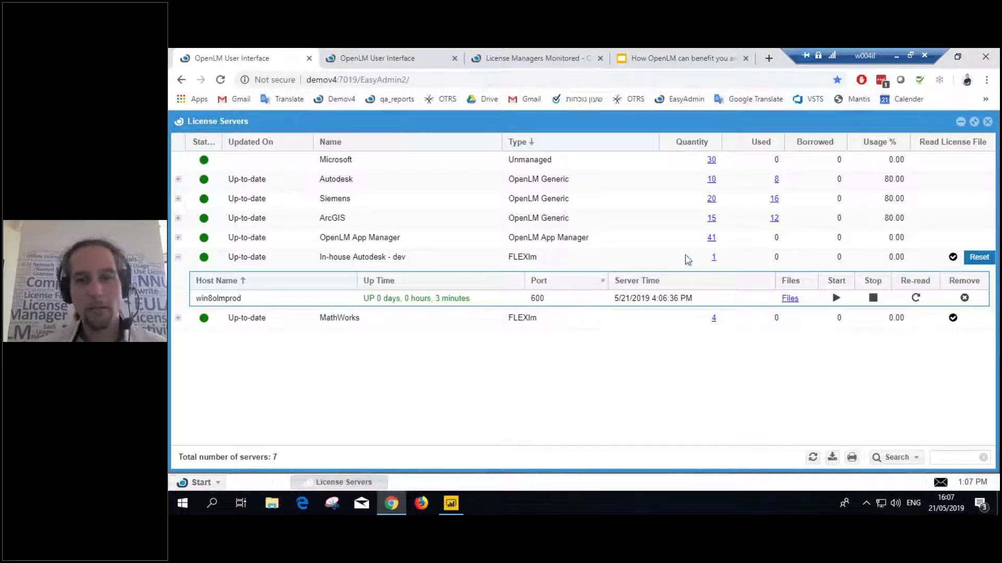
pyautogui.click(179, 257)
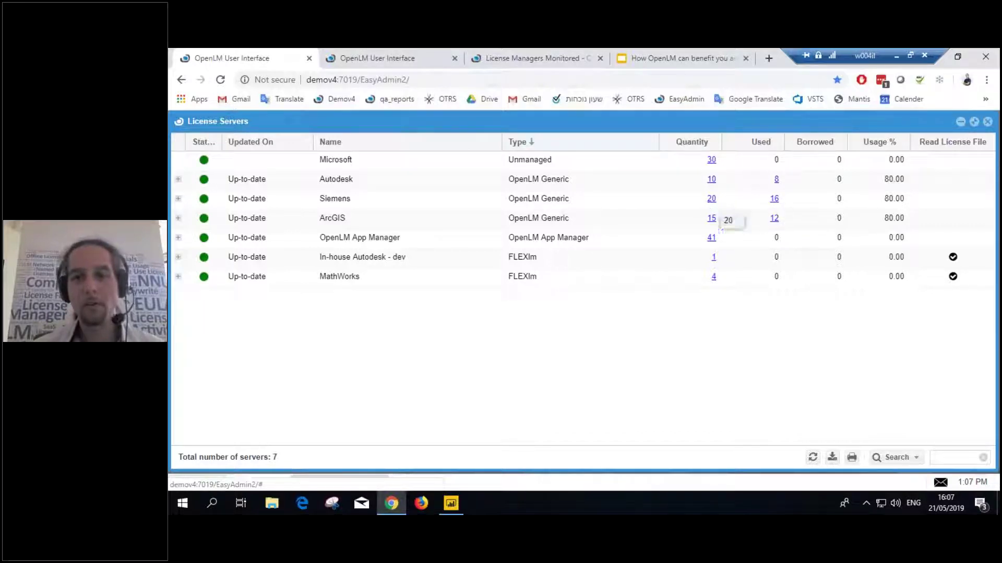
# Open the Siemens server's 20 licenses and list the 16 in use for ansyslmd prf
pyautogui.click(570, 204)
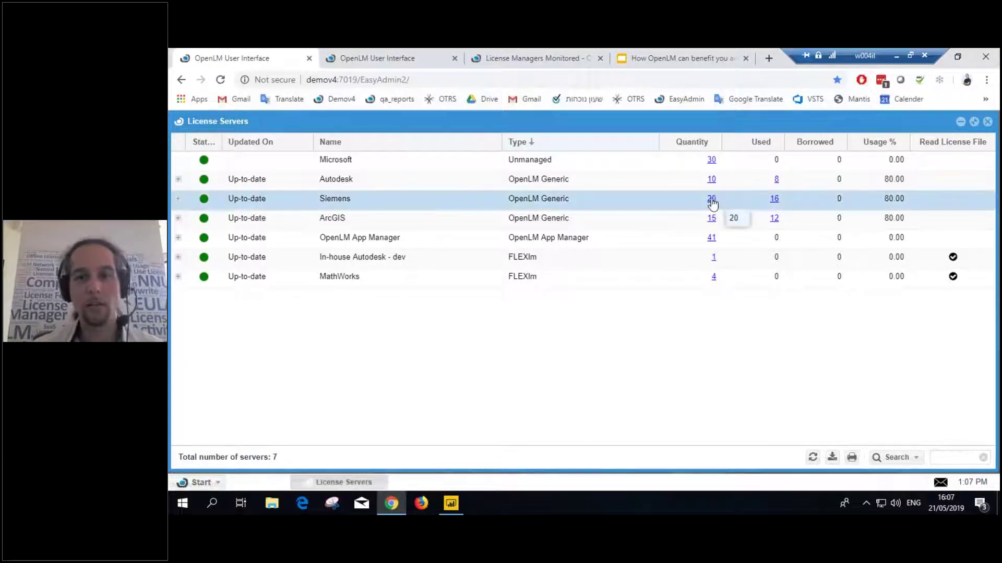
pyautogui.click(711, 199)
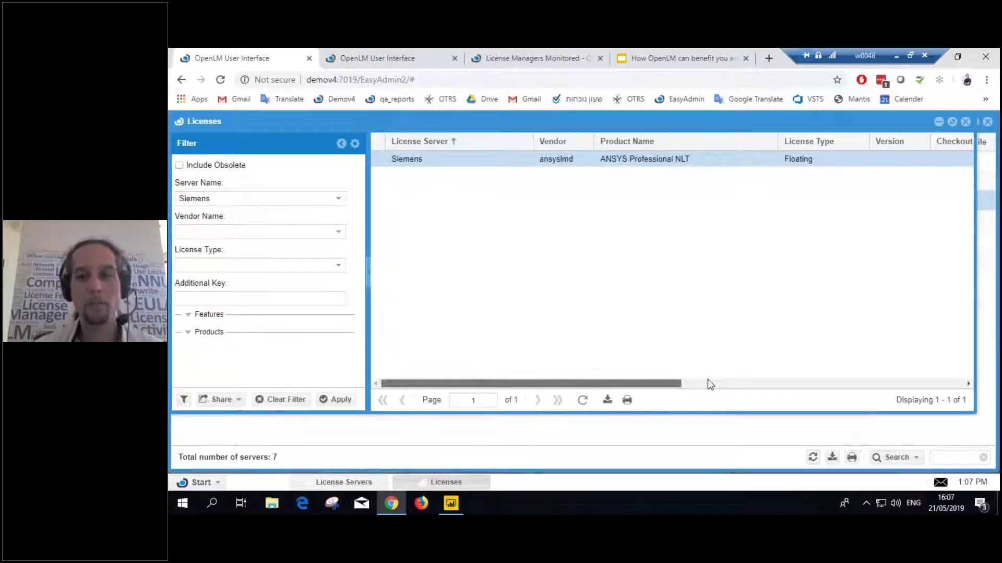
pyautogui.click(714, 385)
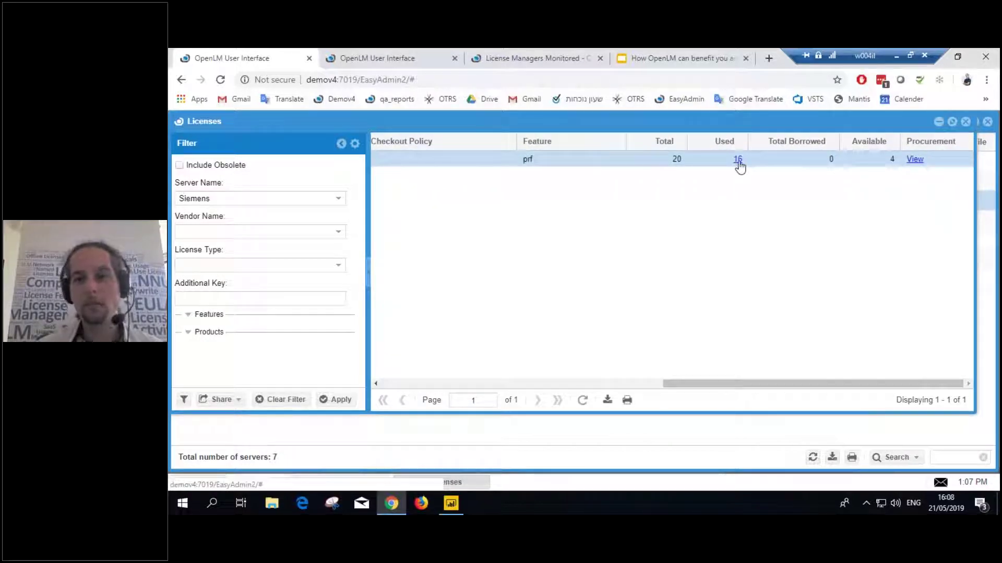
pyautogui.click(738, 159)
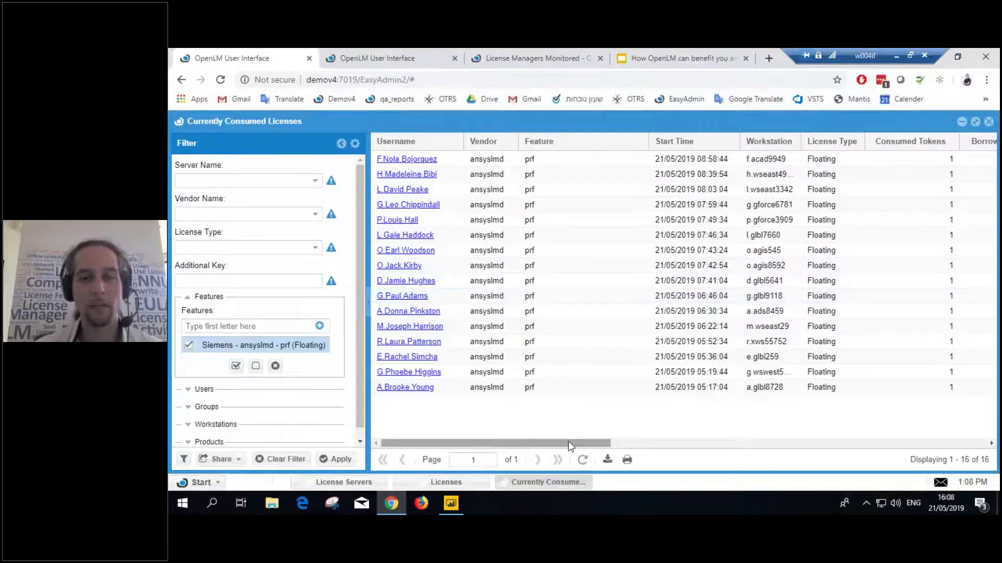
# Scroll the Currently Consumed Licenses grid fully left to show the Username, Vendor and Feature columns
pyautogui.hscroll(6, 571, 446)
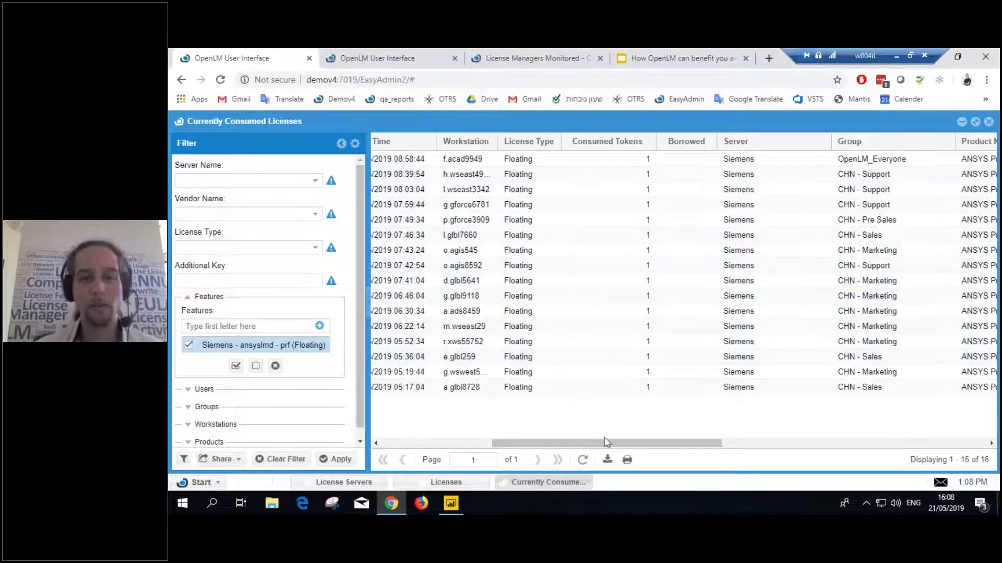
pyautogui.moveTo(700, 444); pyautogui.dragTo(799, 443)
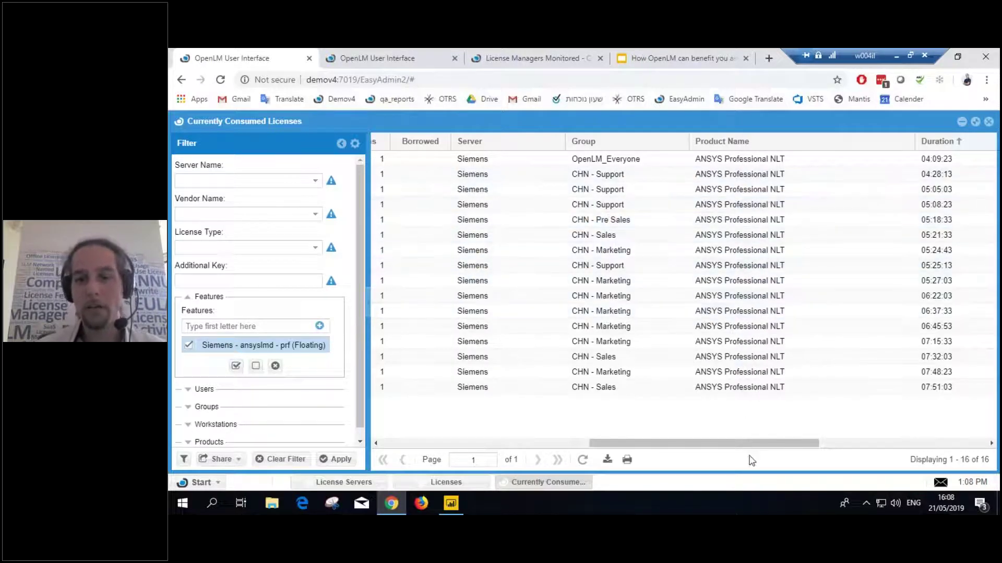
pyautogui.click(891, 443)
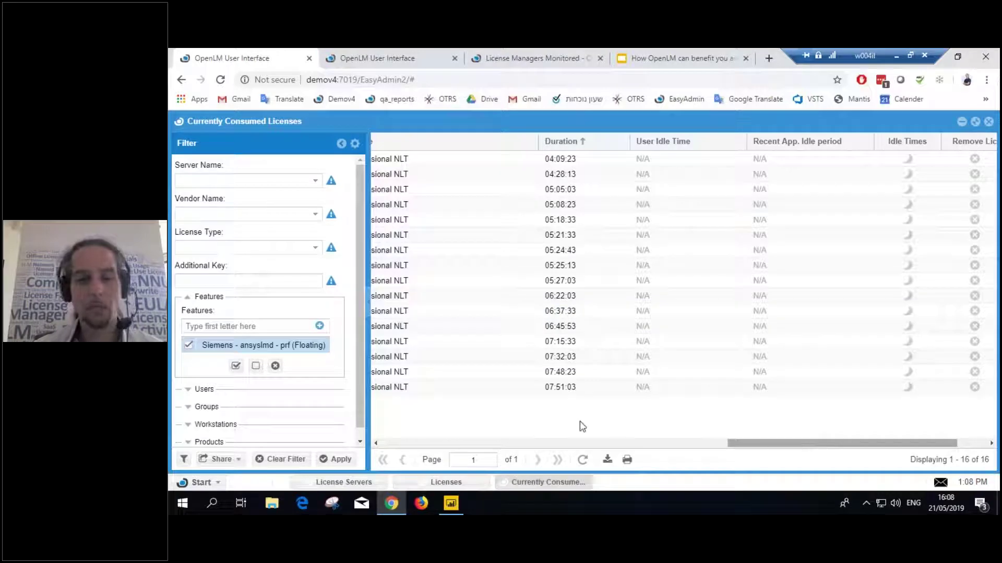
pyautogui.moveTo(812, 442); pyautogui.dragTo(401, 444)
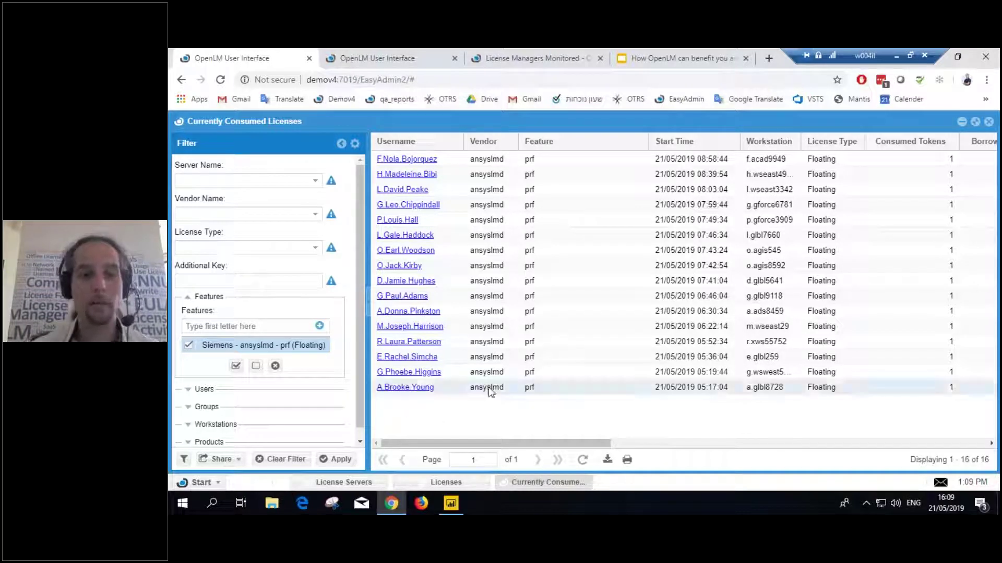
# Close the Currently Consumed Licenses and Siemens Licenses panels and return to the second OpenLM tab
pyautogui.click(988, 123)
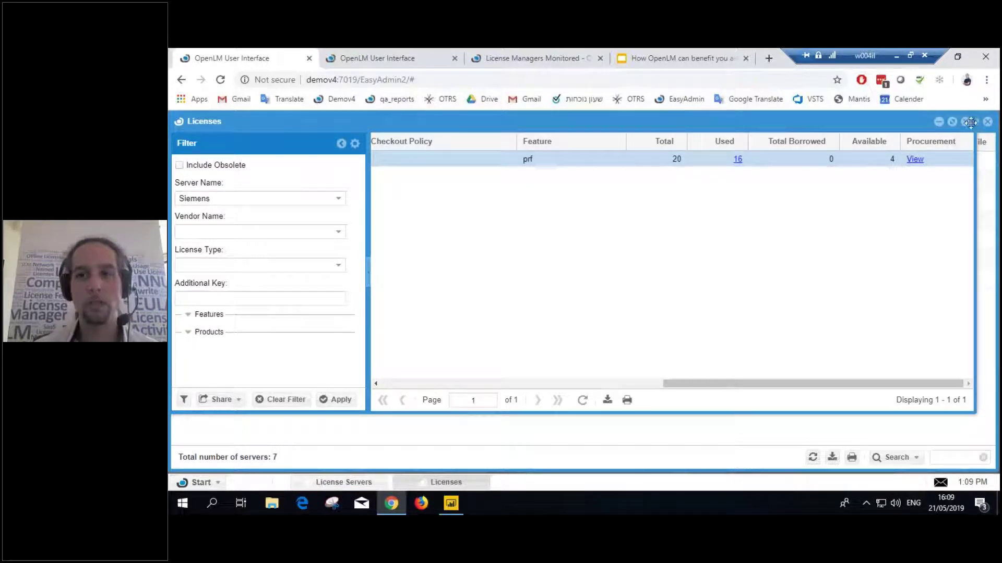
pyautogui.click(988, 122)
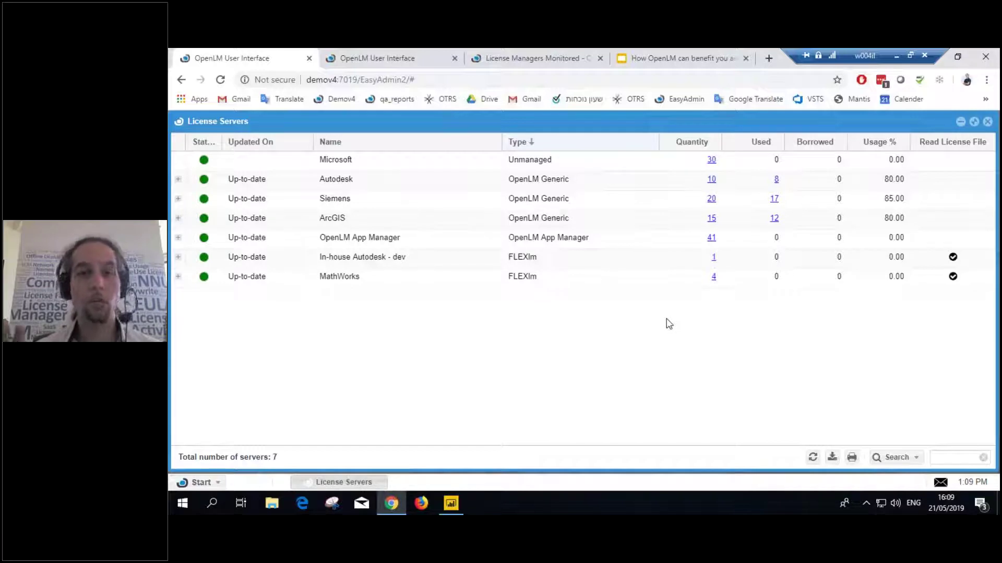
pyautogui.click(398, 59)
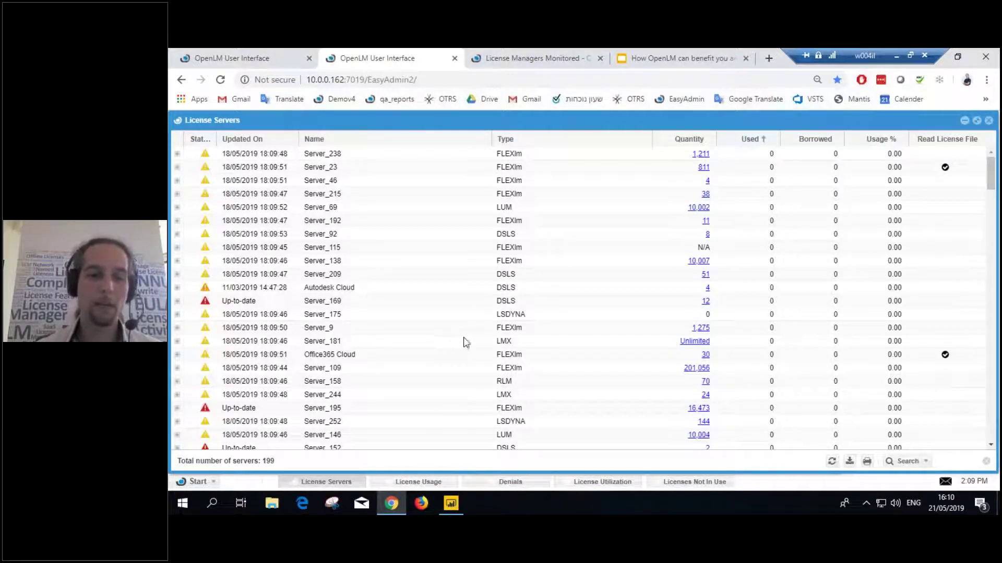
pyautogui.click(418, 481)
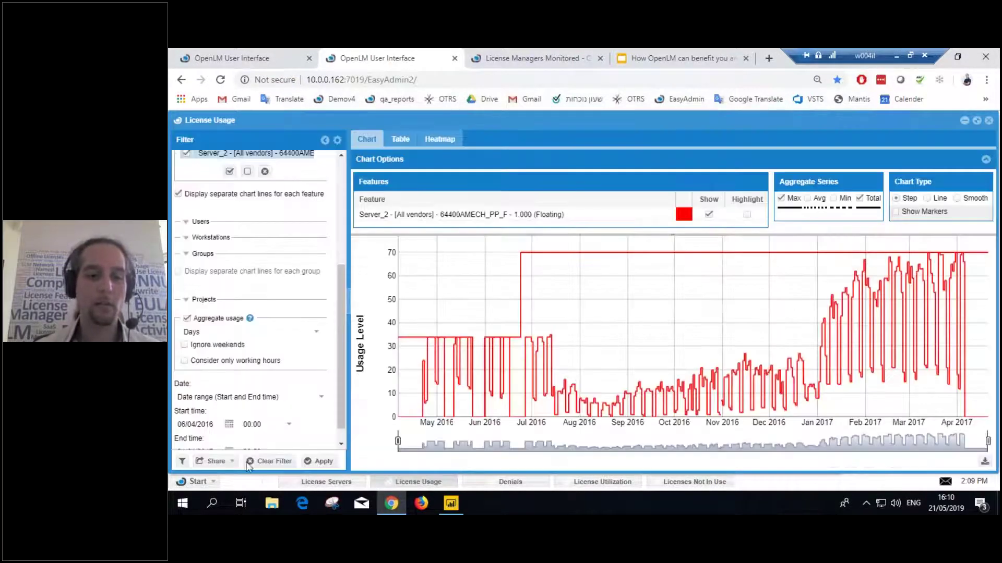
pyautogui.click(206, 481)
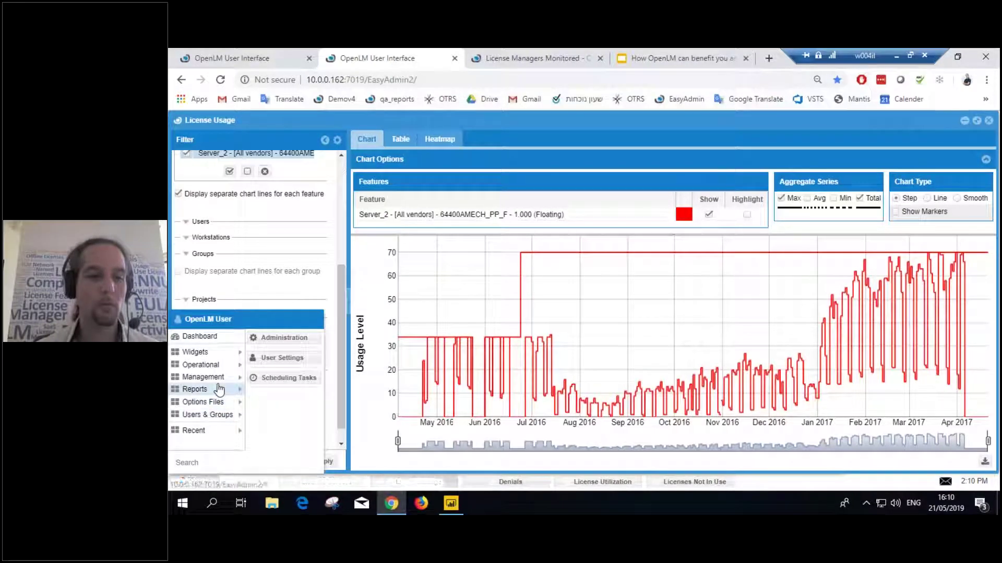
pyautogui.moveTo(225, 389)
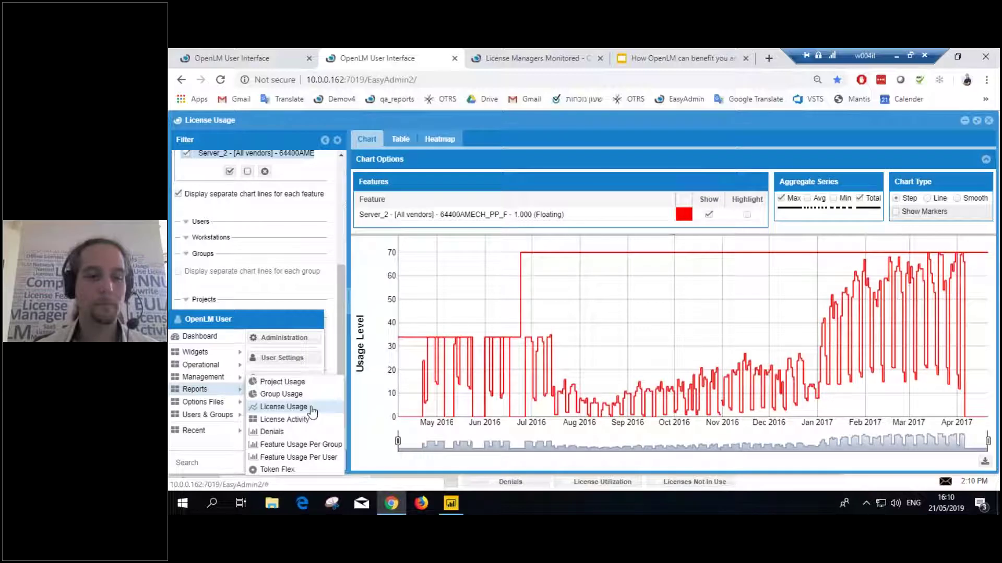
pyautogui.click(312, 410)
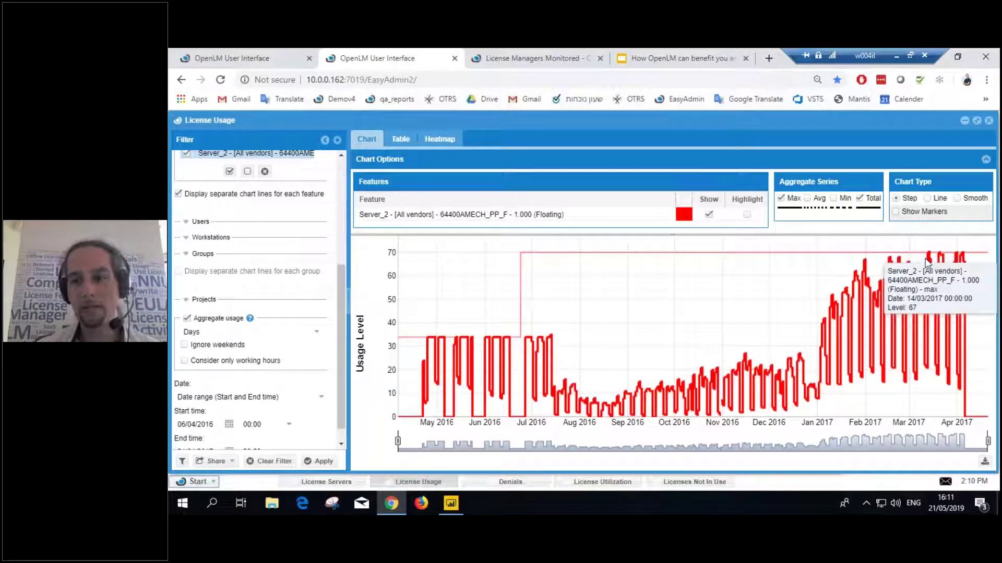
# Load and apply the saved Heatmap Demo filter for hourly March 2017 usage
pyautogui.click(182, 462)
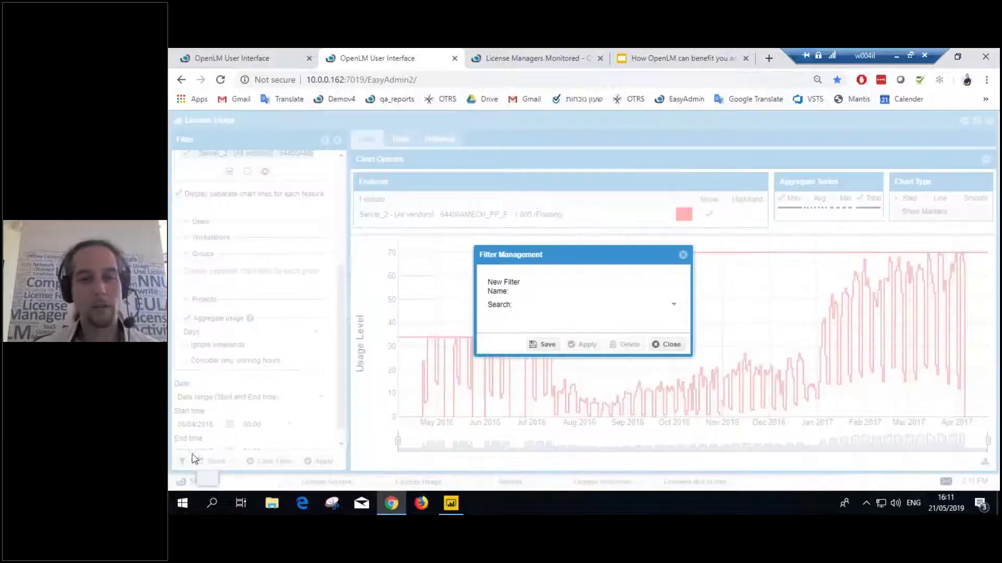
pyautogui.click(675, 305)
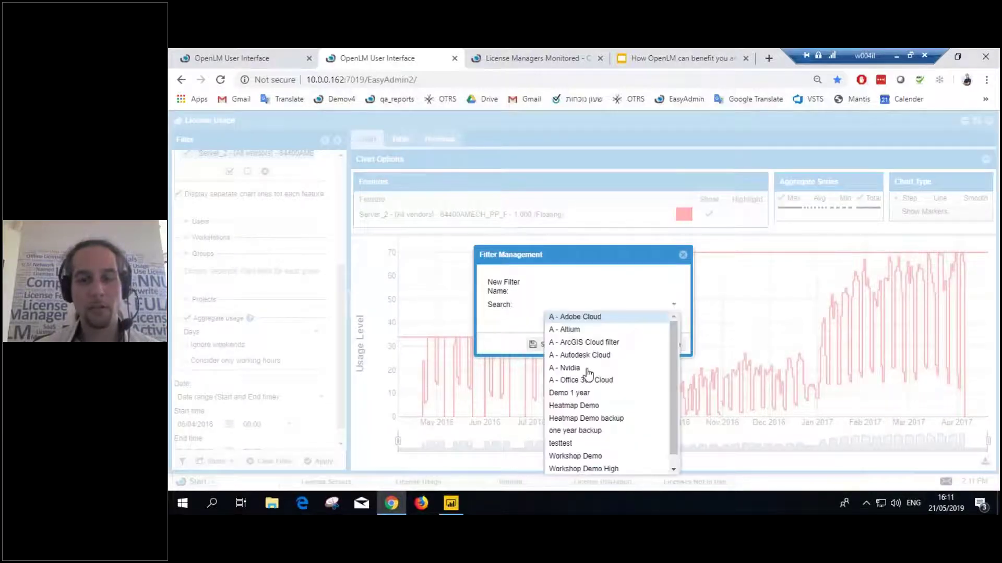
pyautogui.click(600, 406)
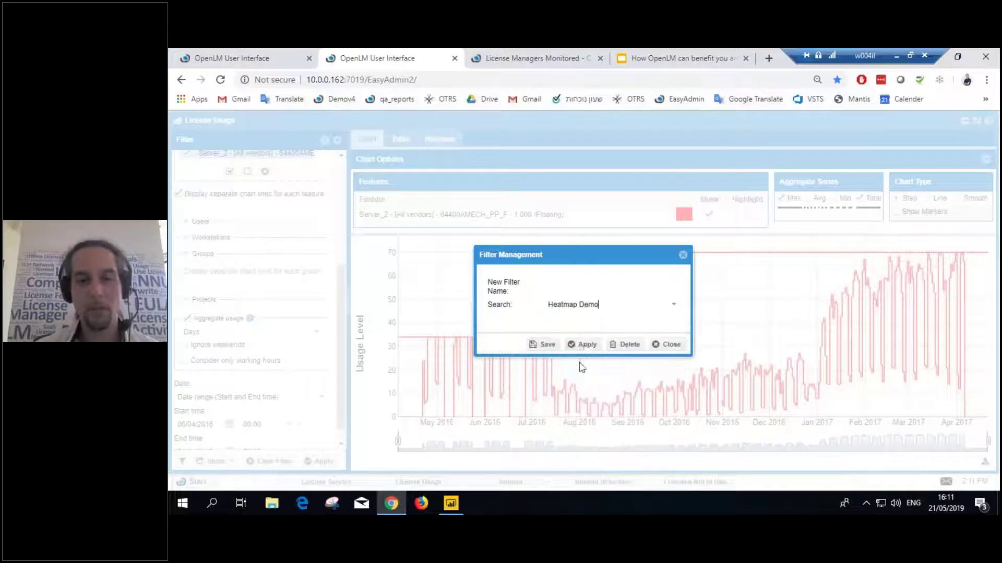
pyautogui.click(324, 462)
pyautogui.click(321, 462)
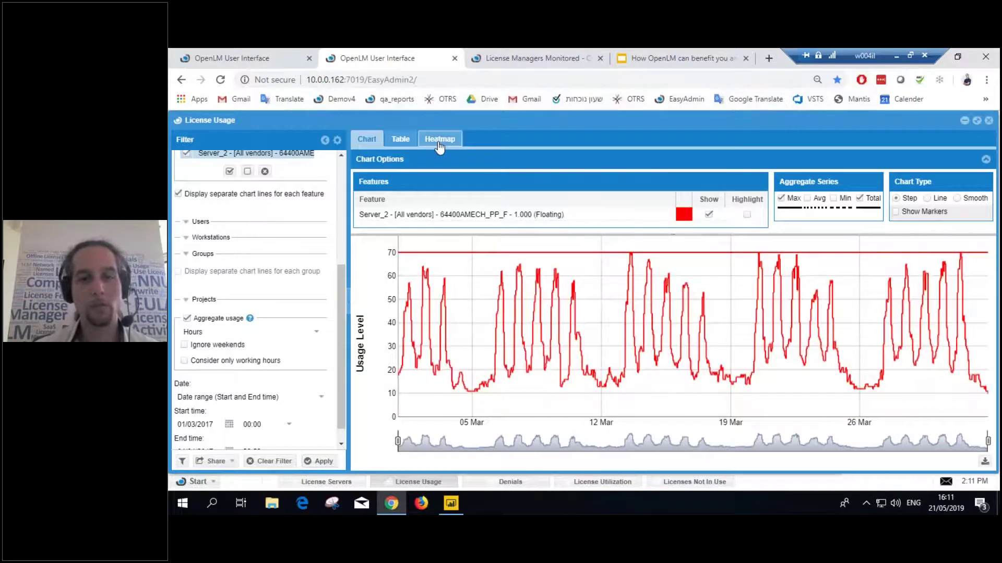
pyautogui.click(436, 140)
# Scroll through the day rows of the March 2017 hourly Max usage heatmap
pyautogui.scroll(-1, 883, 310)
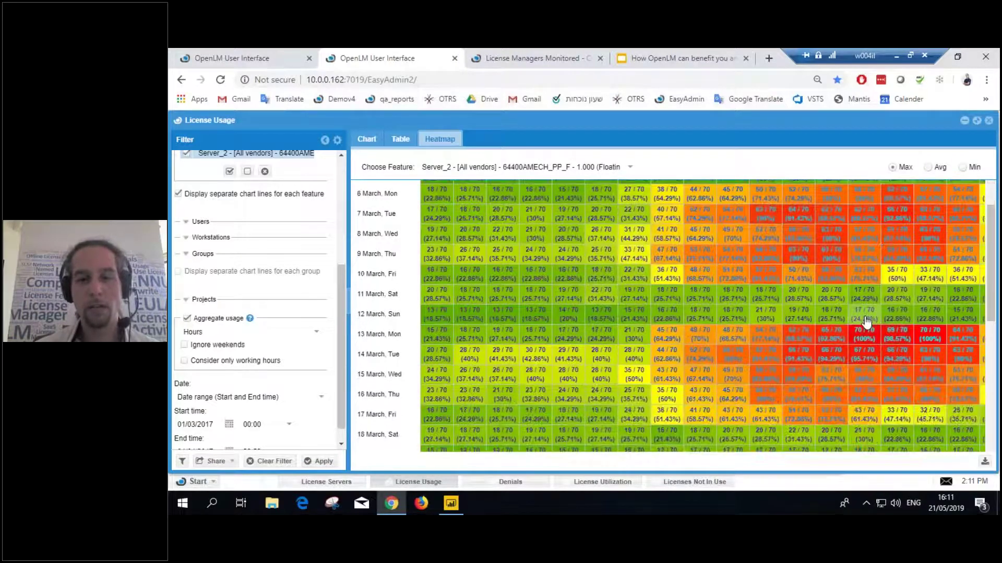
pyautogui.scroll(2, 883, 311)
pyautogui.scroll(-4, 752, 277)
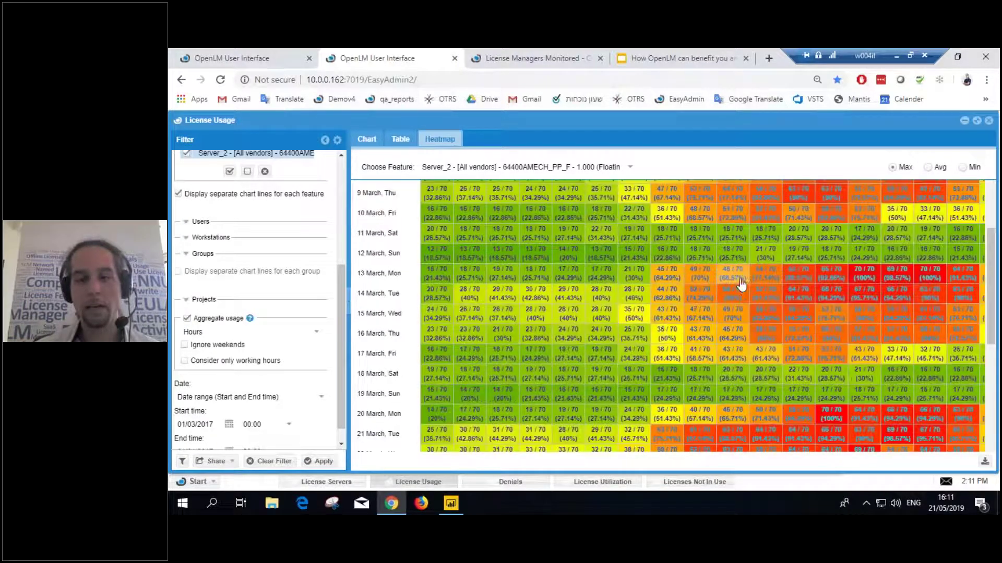
pyautogui.scroll(4, 430, 205)
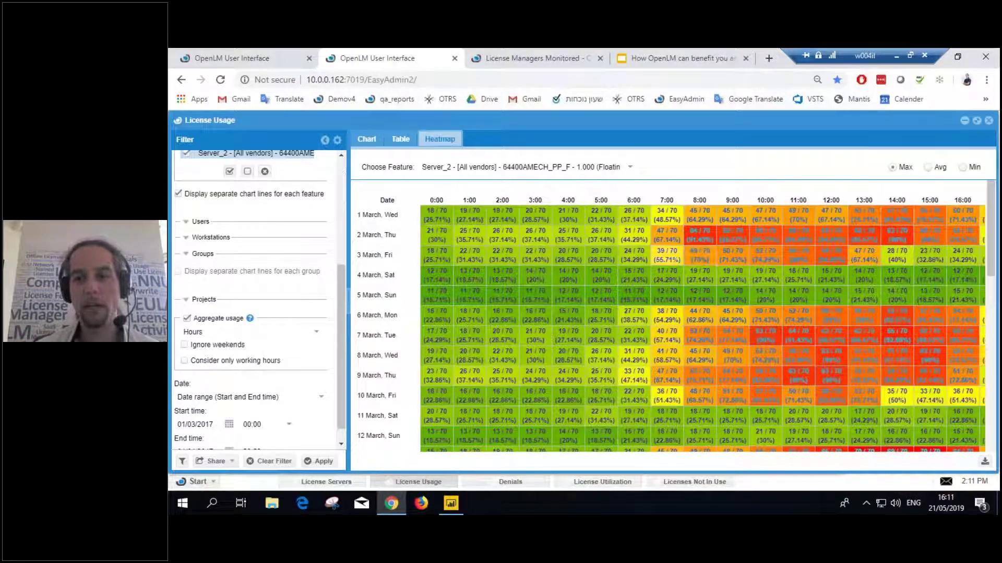
pyautogui.scroll(-2, 887, 302)
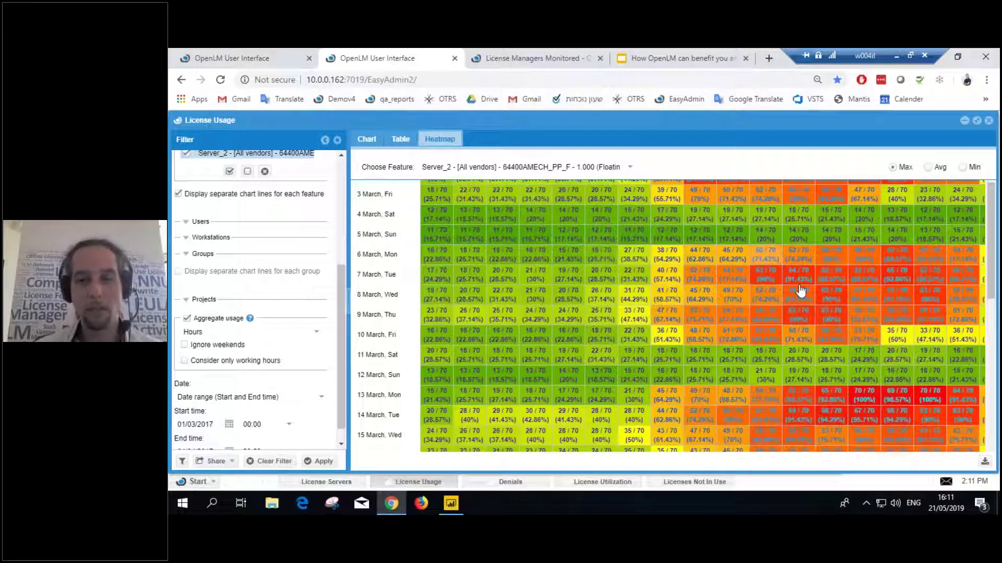
pyautogui.scroll(-3, 858, 382)
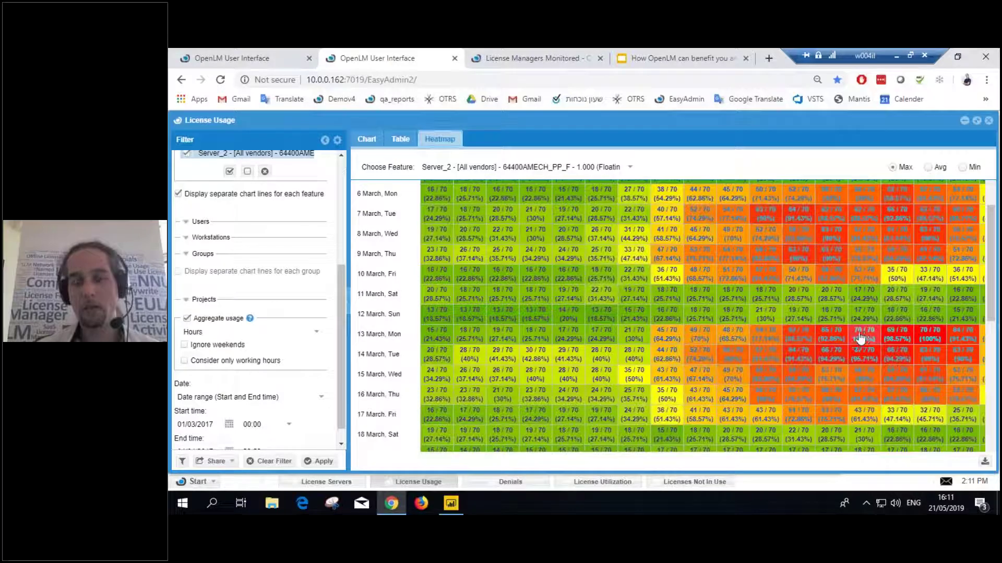
pyautogui.rightClick(864, 337)
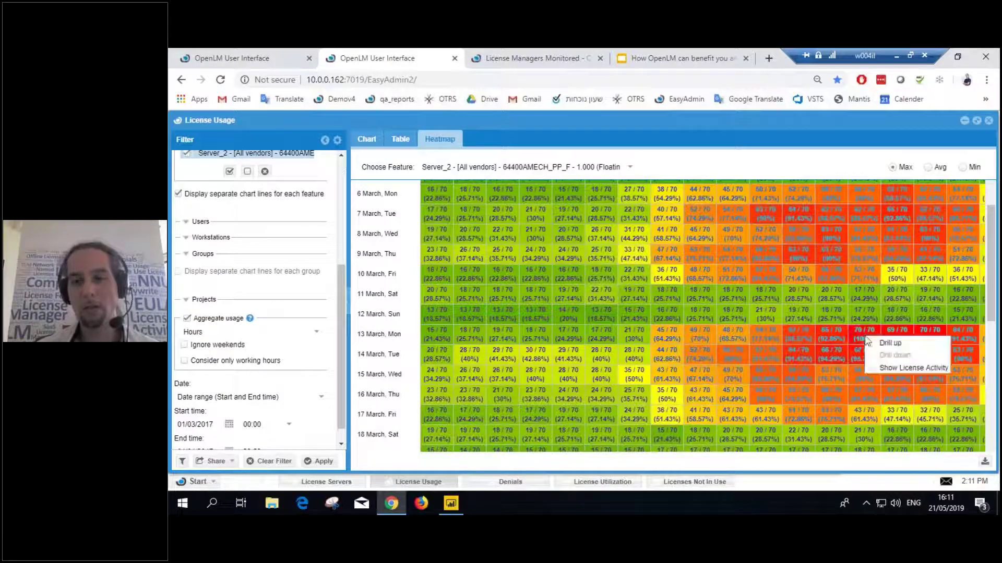
pyautogui.click(920, 369)
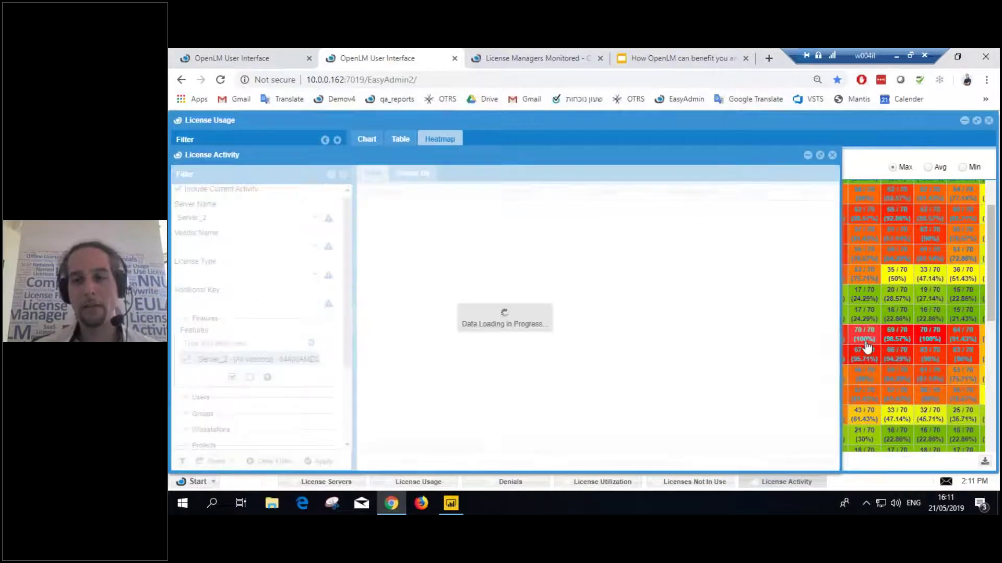
pyautogui.scroll(-3, 532, 309)
pyautogui.scroll(3, 547, 306)
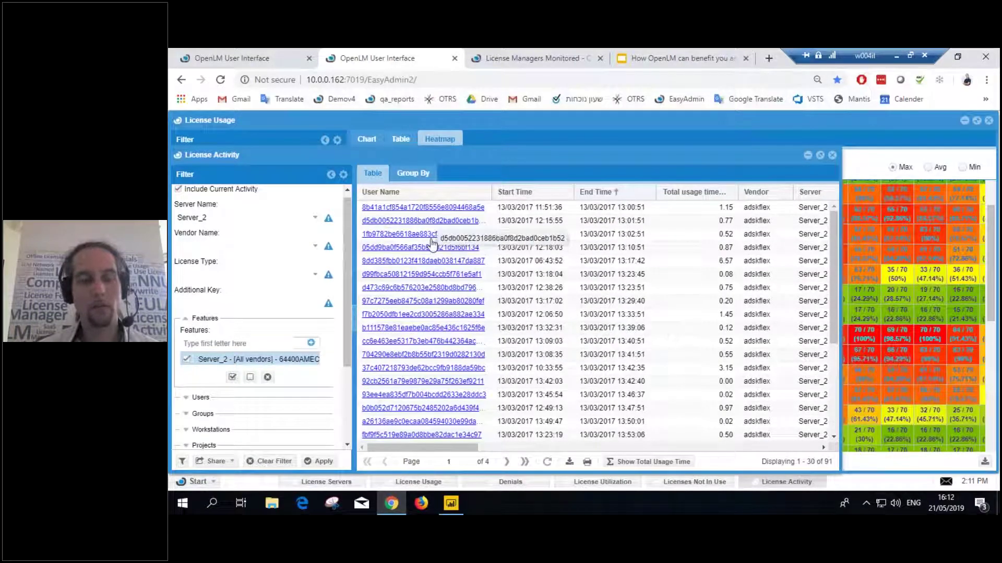
pyautogui.scroll(-3, 450, 332)
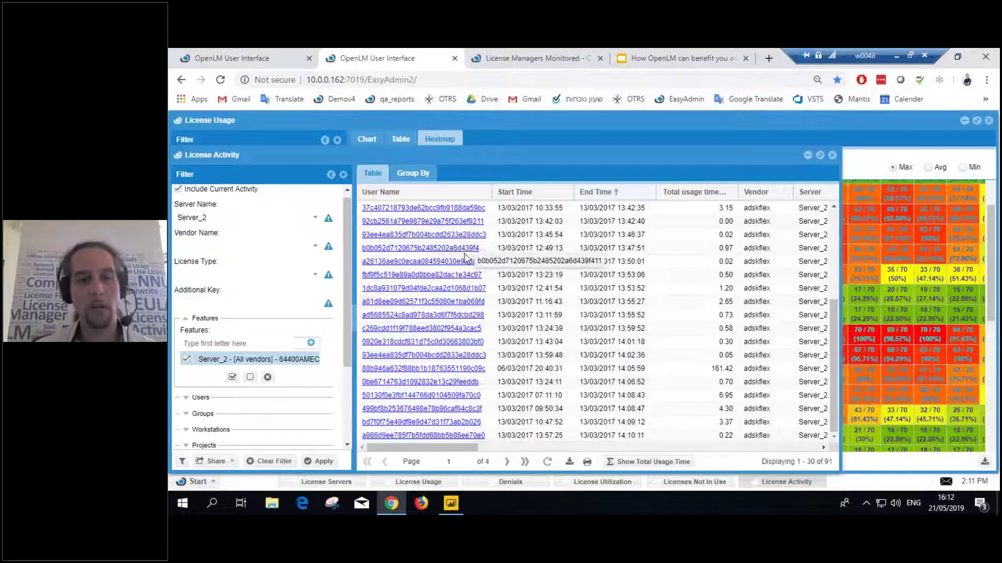
pyautogui.scroll(3, 466, 280)
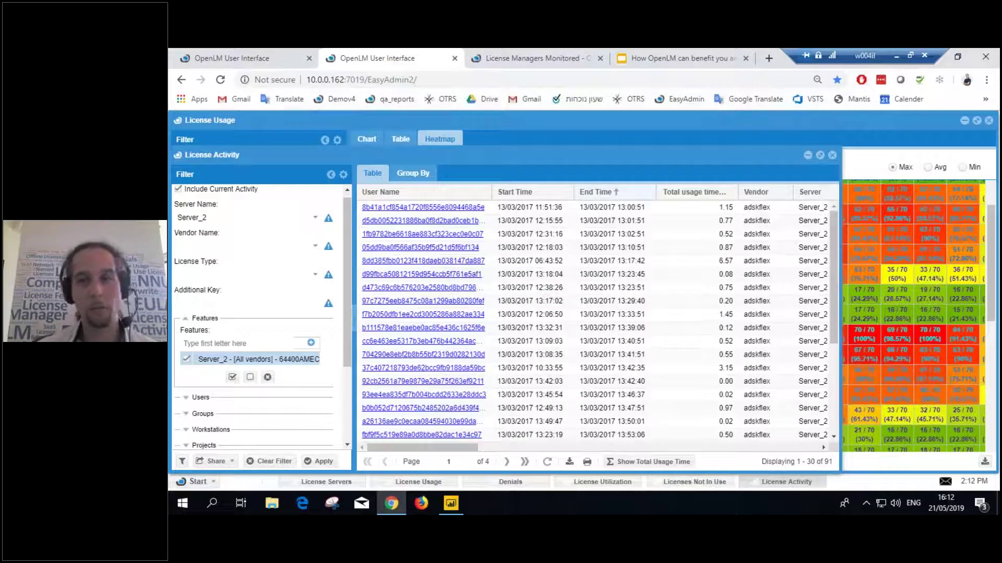
pyautogui.click(833, 156)
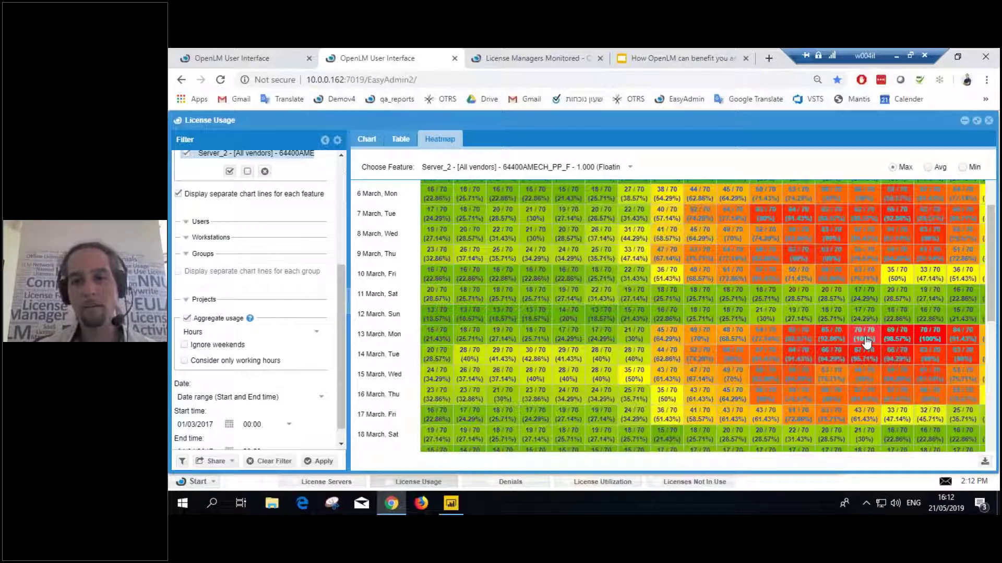
# Show the Server_2 denials-by-hour chart, peaking at 39 at 14:00, and select the 11:00 bar
pyautogui.click(491, 482)
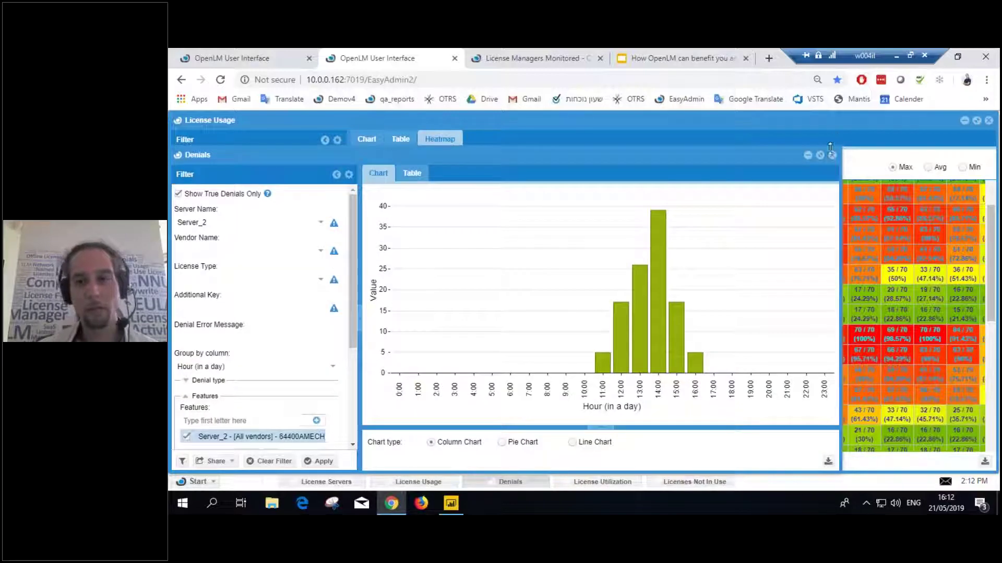
pyautogui.click(195, 481)
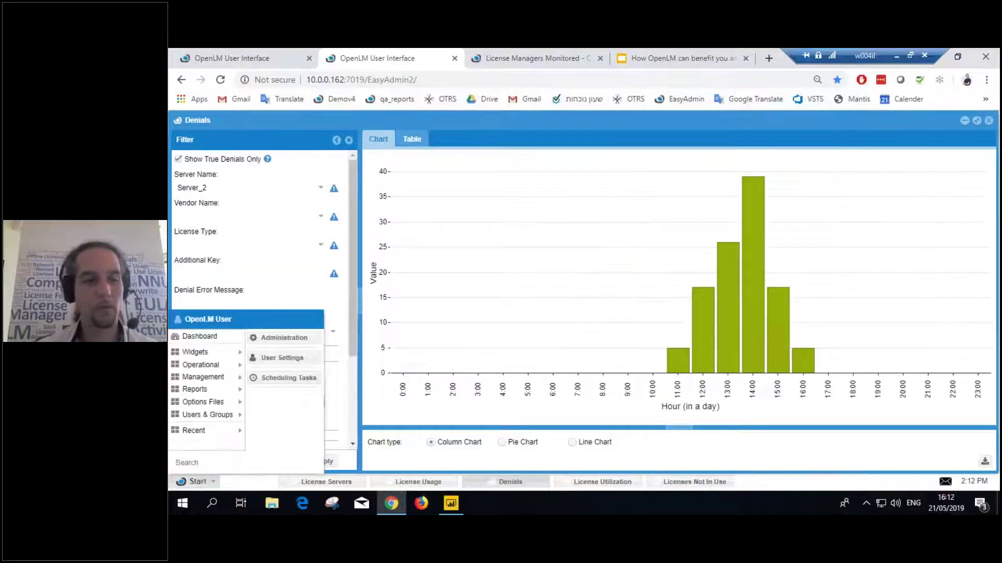
pyautogui.moveTo(209, 389)
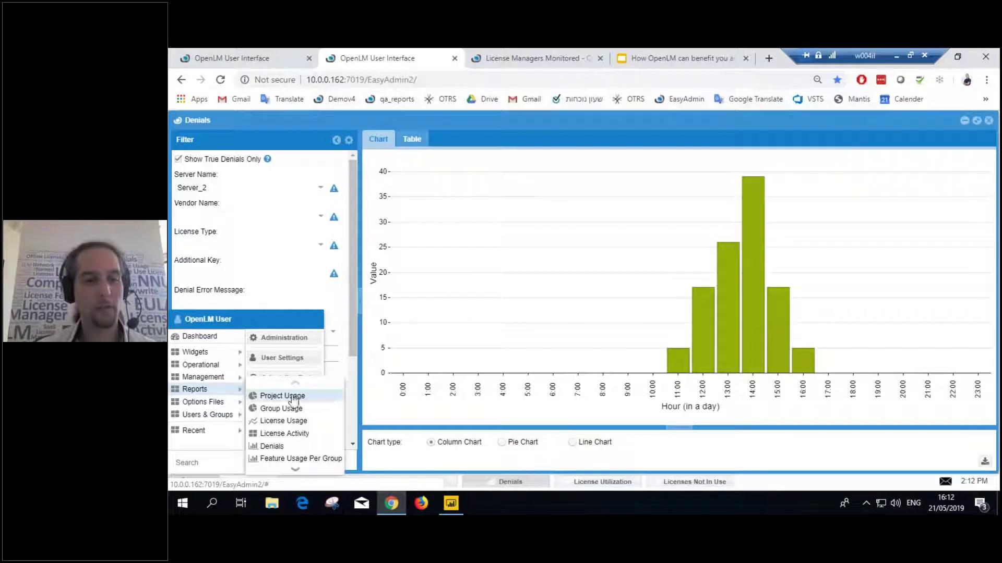
pyautogui.click(305, 426)
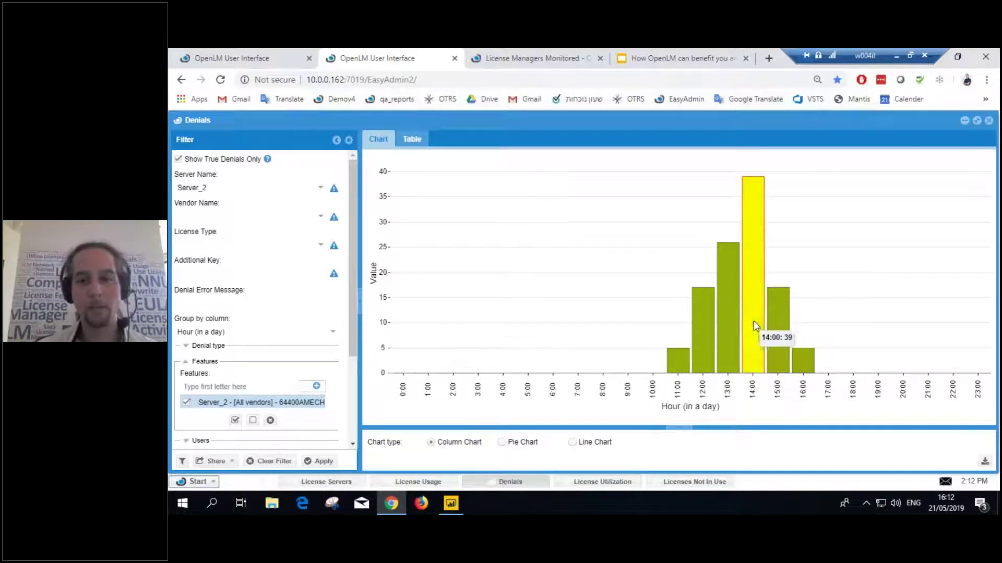
pyautogui.click(679, 360)
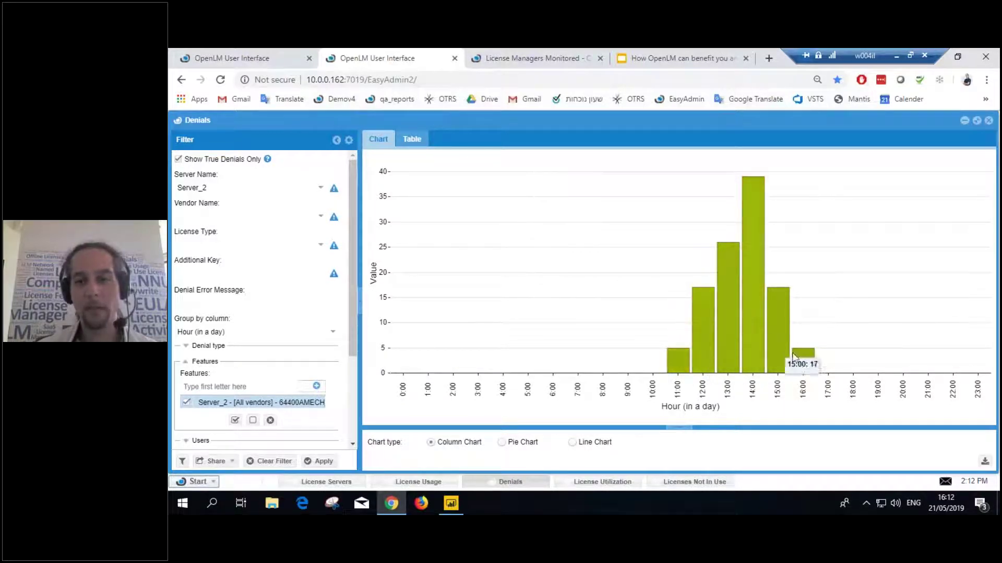
pyautogui.click(335, 333)
pyautogui.click(195, 355)
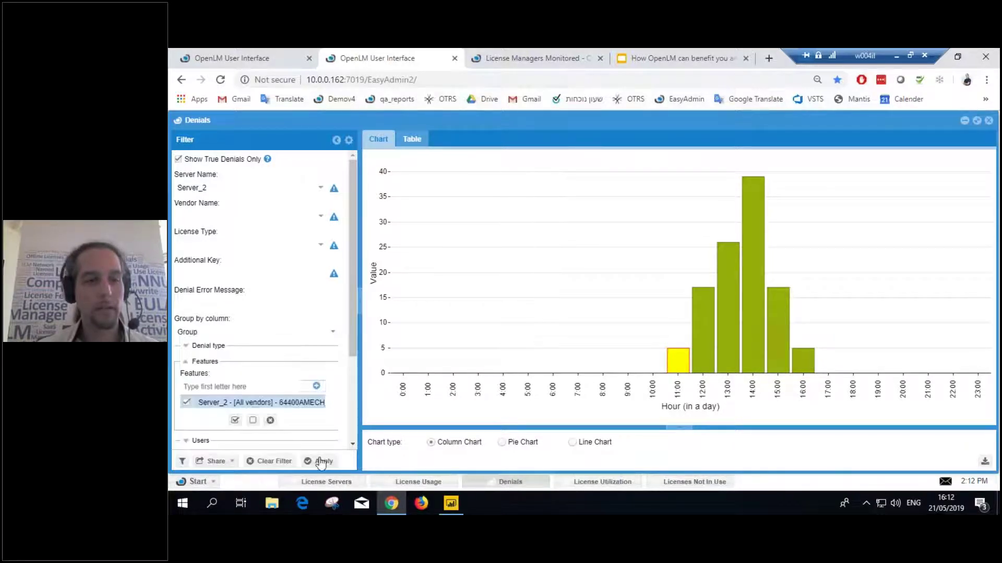
pyautogui.click(320, 462)
pyautogui.click(332, 334)
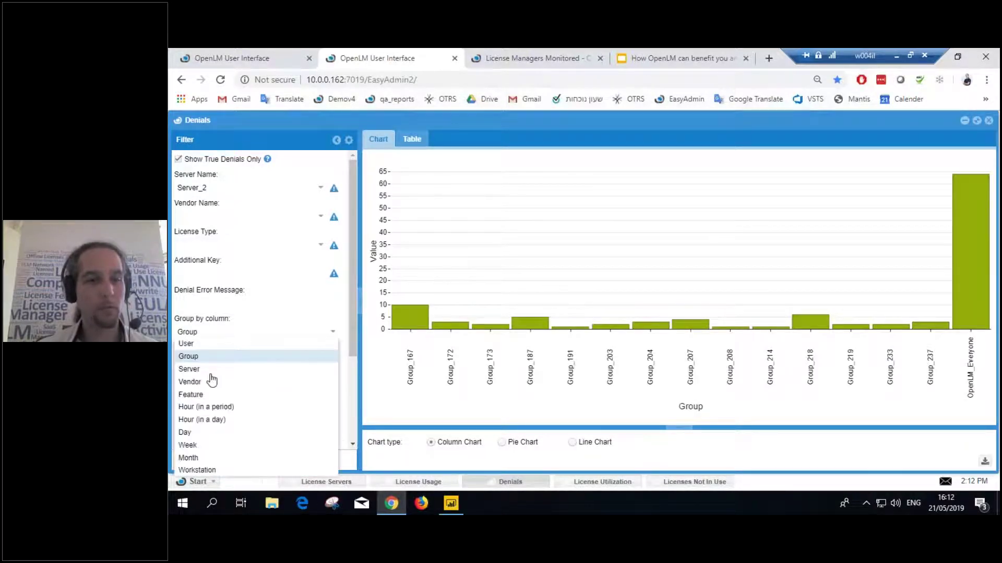
pyautogui.click(201, 370)
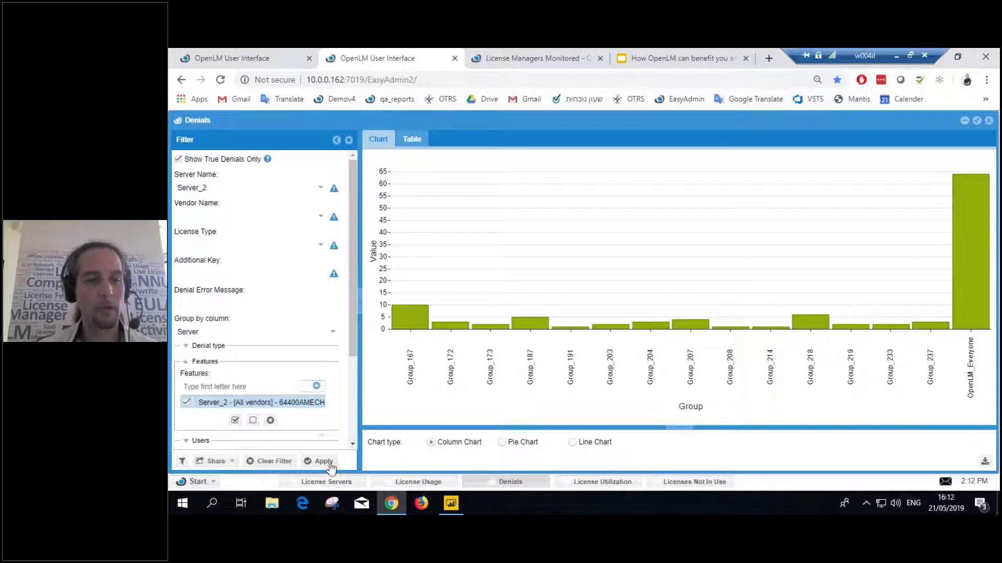
pyautogui.click(333, 333)
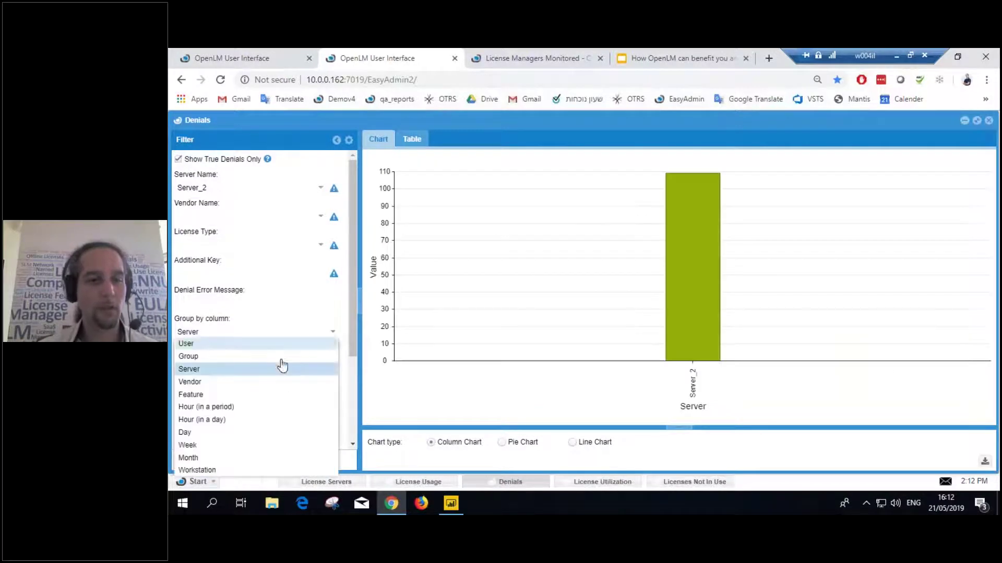
pyautogui.click(214, 420)
pyautogui.click(319, 461)
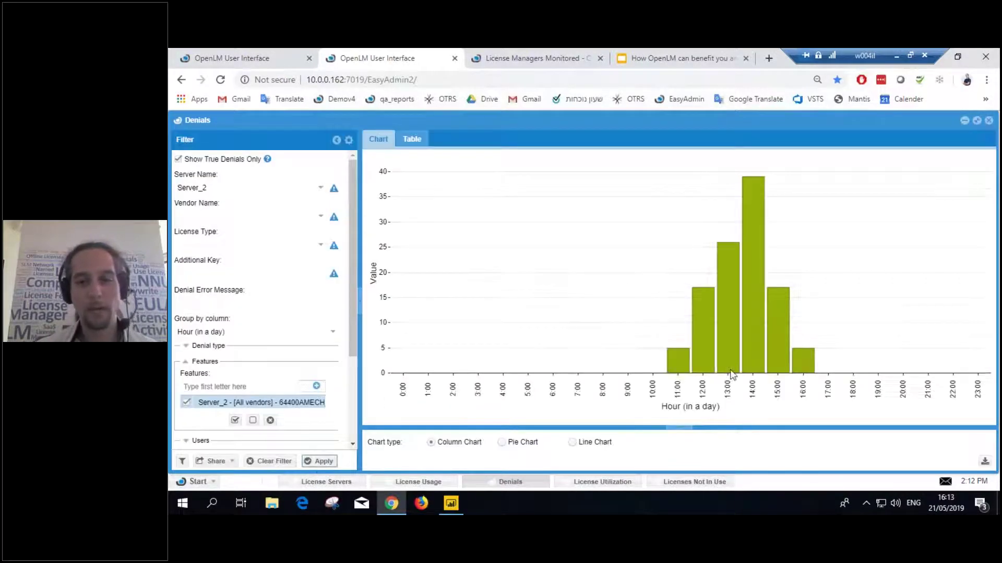
pyautogui.moveTo(752, 300)
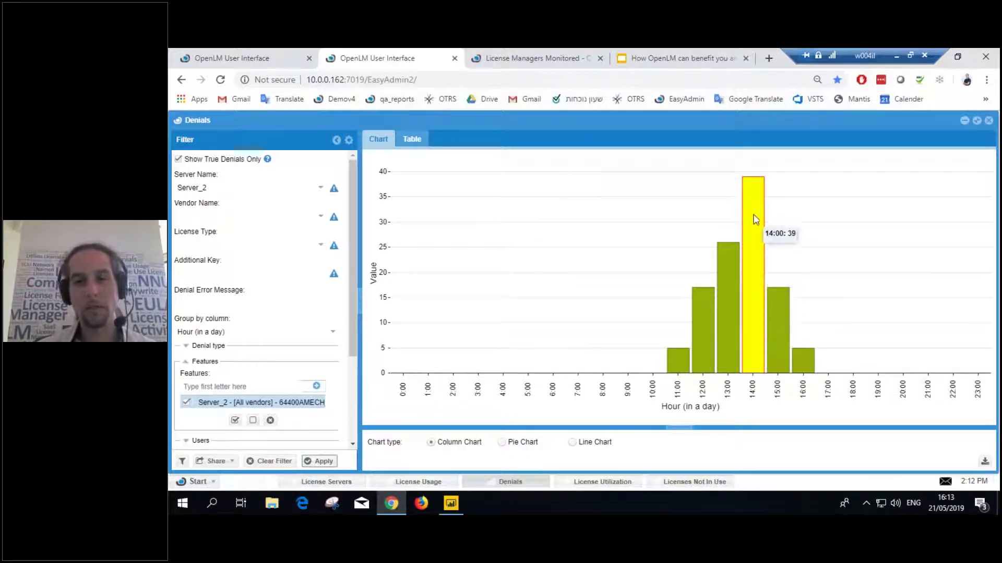
pyautogui.scroll(-3, 213, 418)
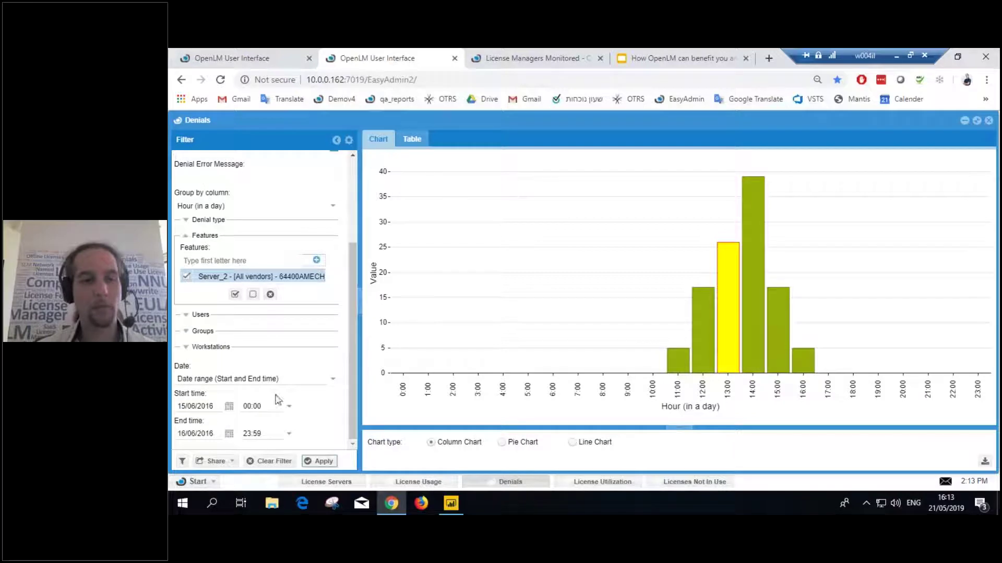
pyautogui.scroll(2, 315, 385)
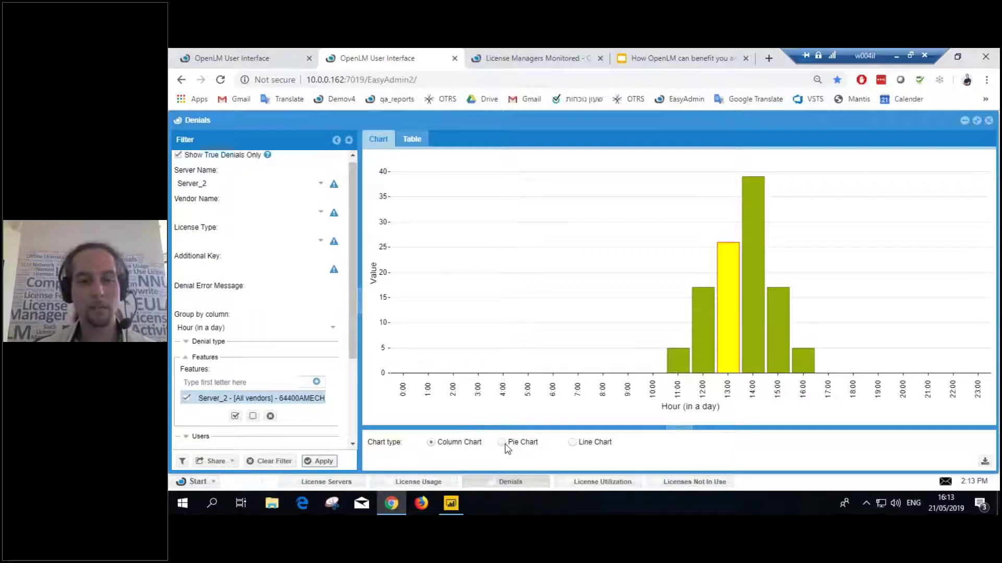
pyautogui.click(412, 139)
pyautogui.scroll(-2, 572, 343)
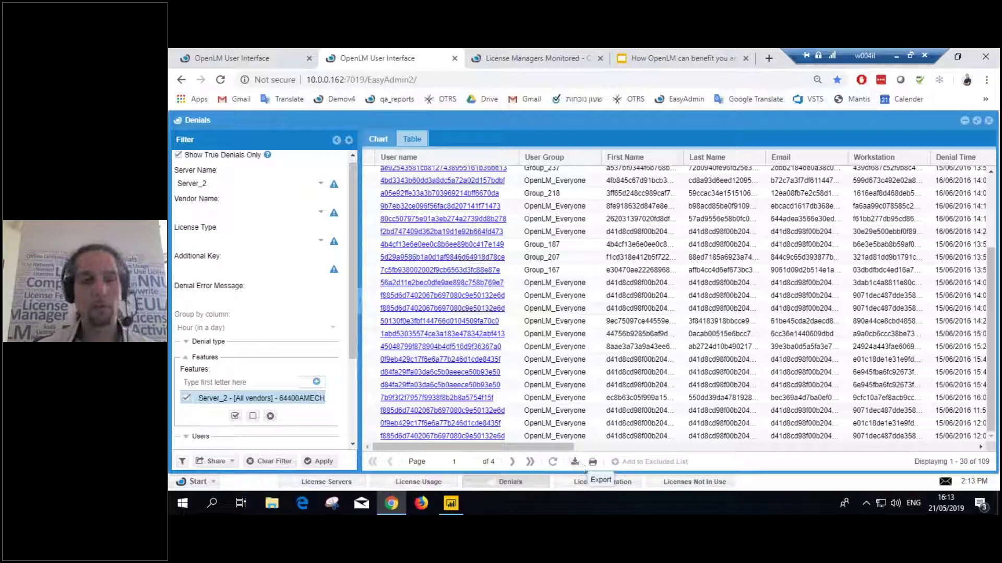
pyautogui.click(379, 140)
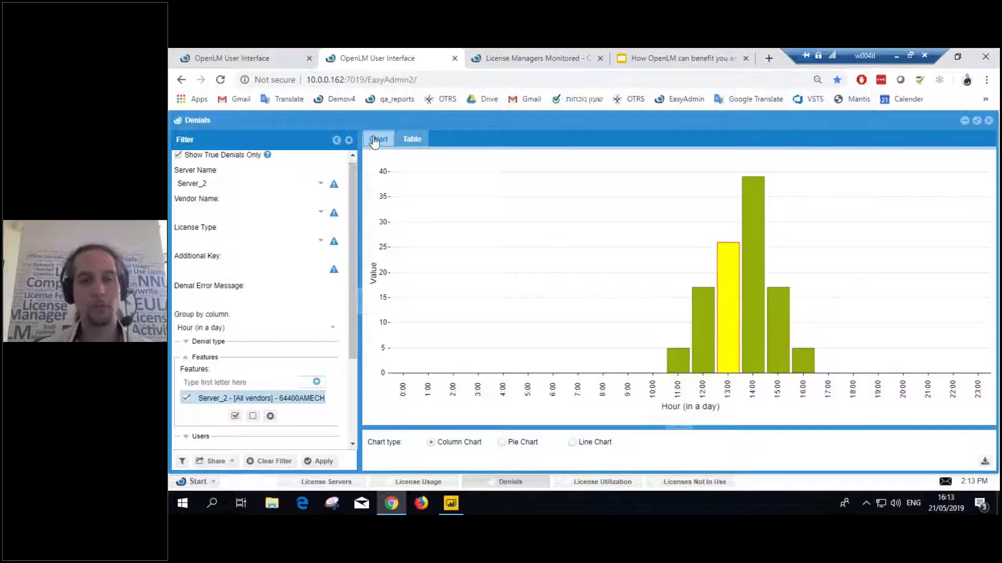
pyautogui.click(501, 442)
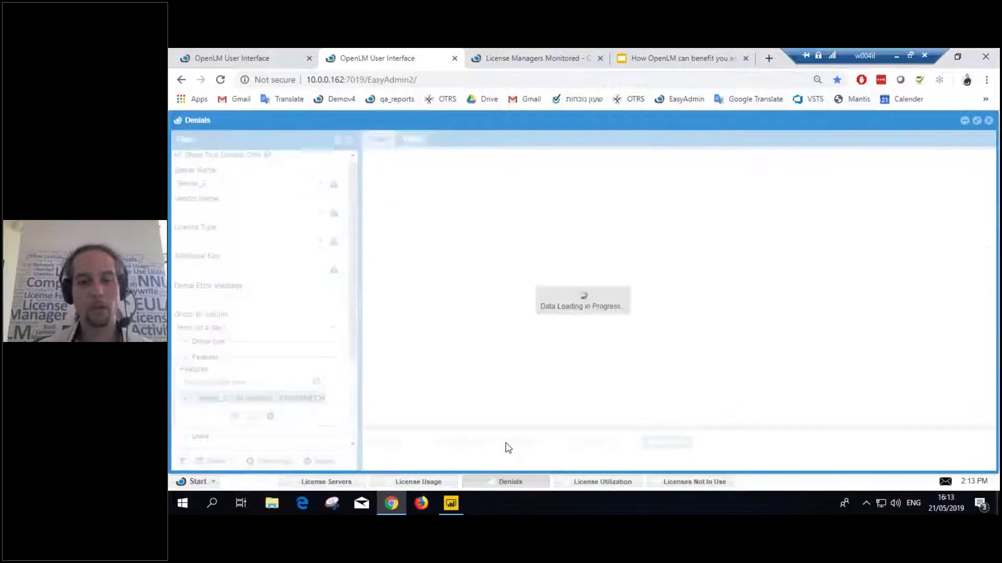
pyautogui.click(576, 443)
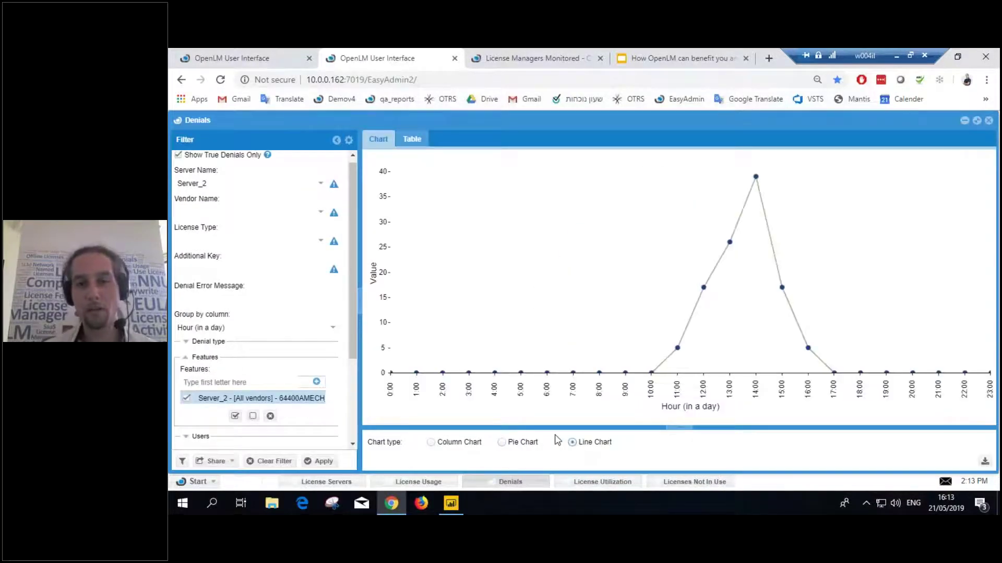
pyautogui.click(431, 442)
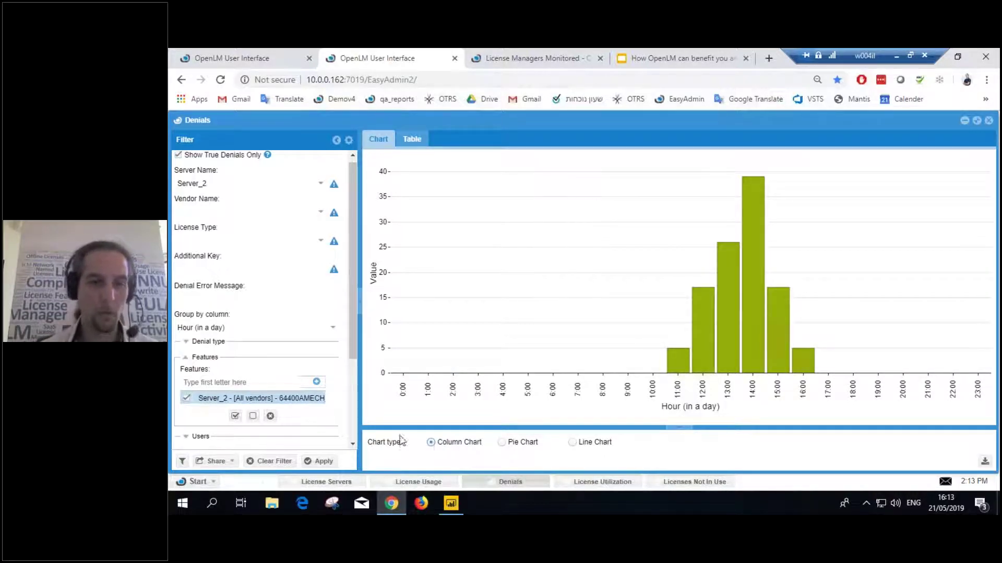
# Reload the License Servers list in the first browser tab, then return to the License Usage report
pyautogui.click(210, 48)
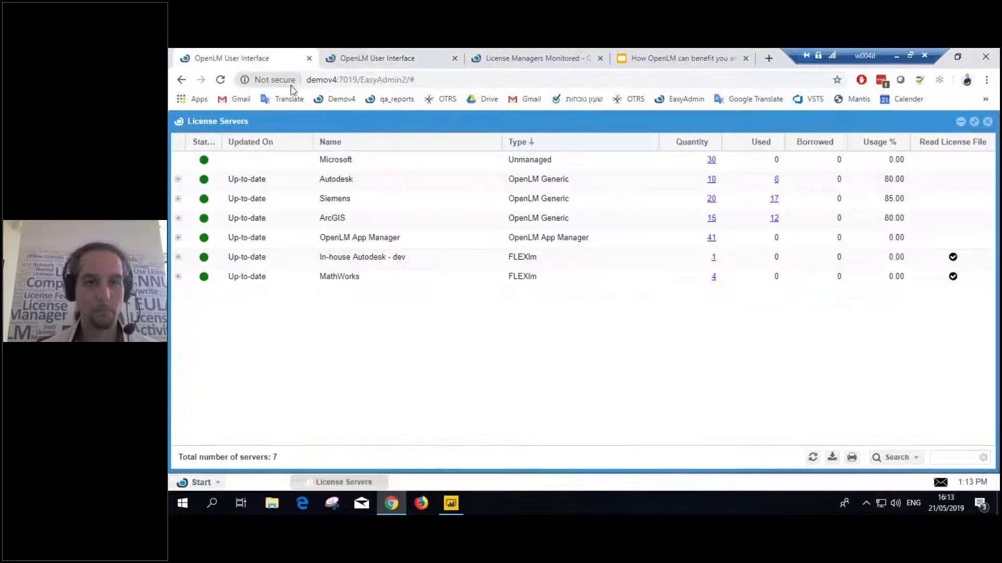
pyautogui.click(810, 457)
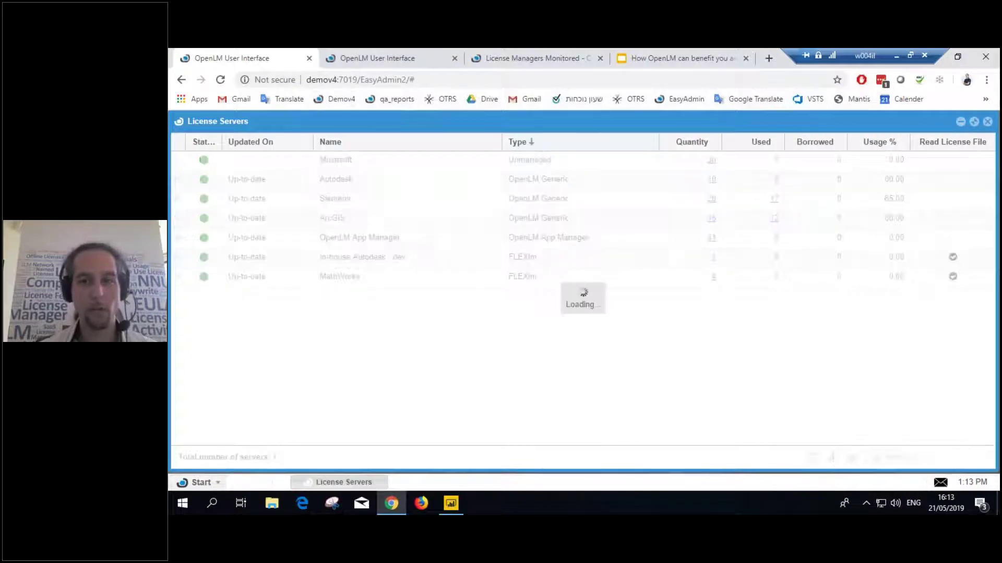
pyautogui.click(393, 52)
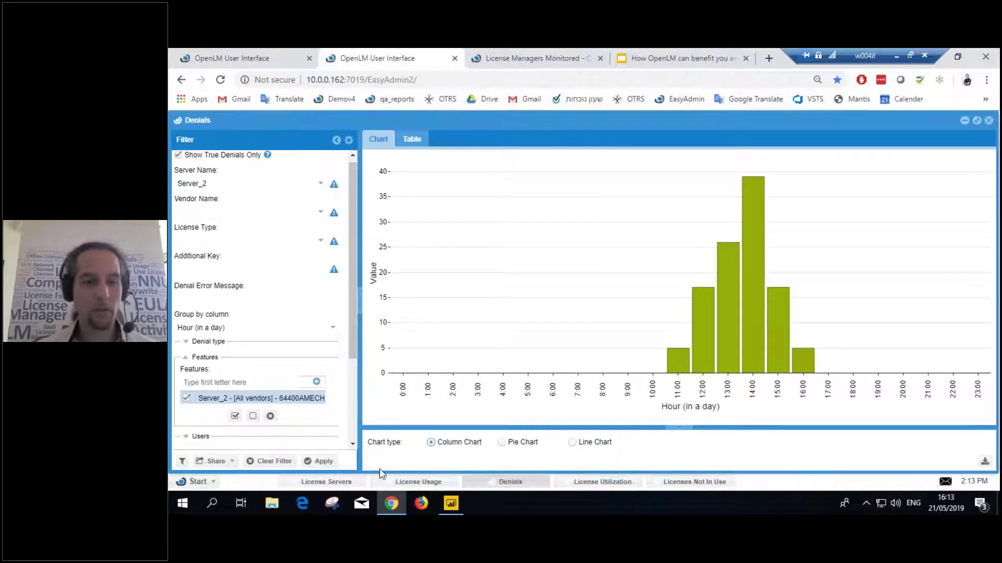
pyautogui.click(403, 483)
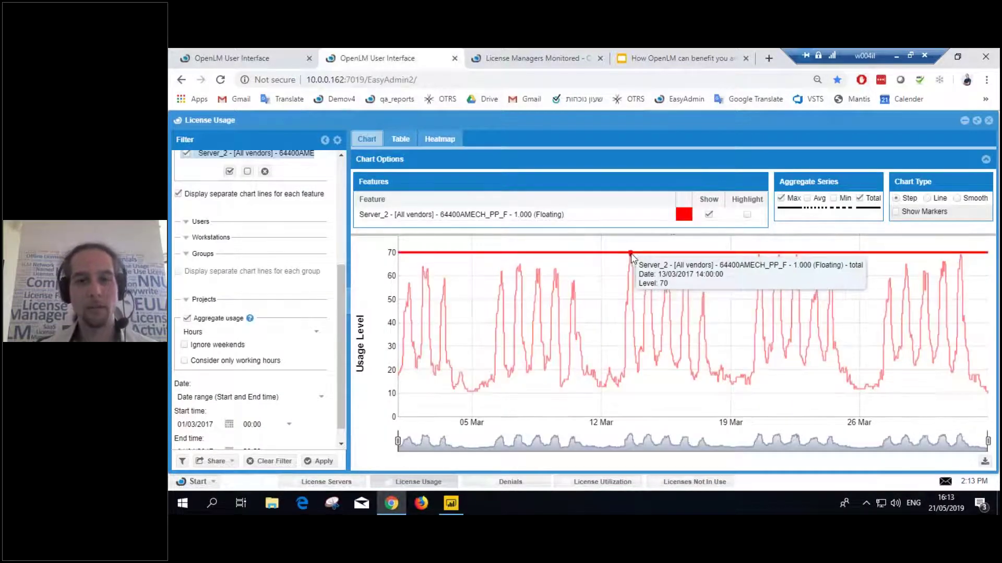
# Flip to Denials and back to Server_2's March 2017 License Usage chart
pyautogui.click(505, 481)
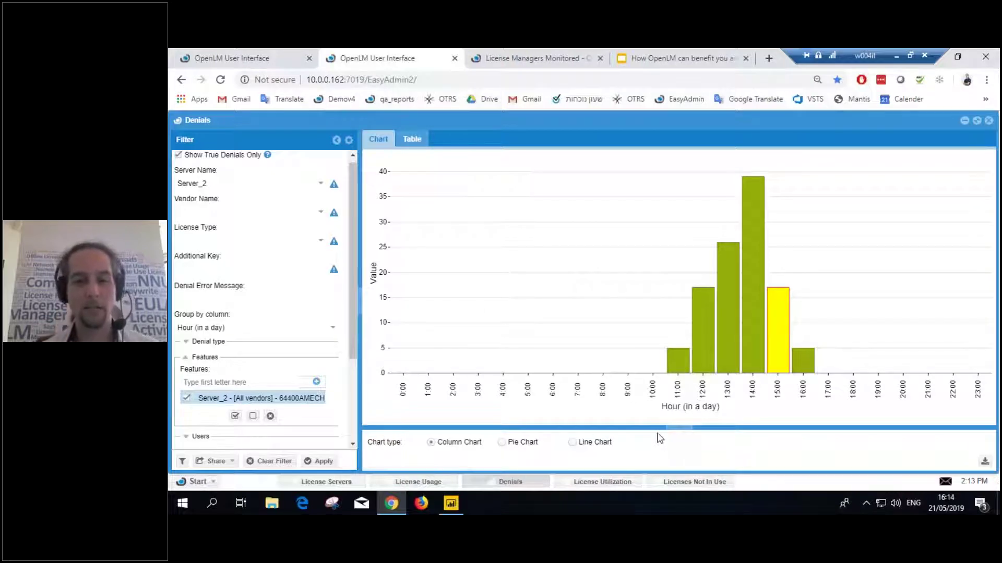
pyautogui.click(418, 482)
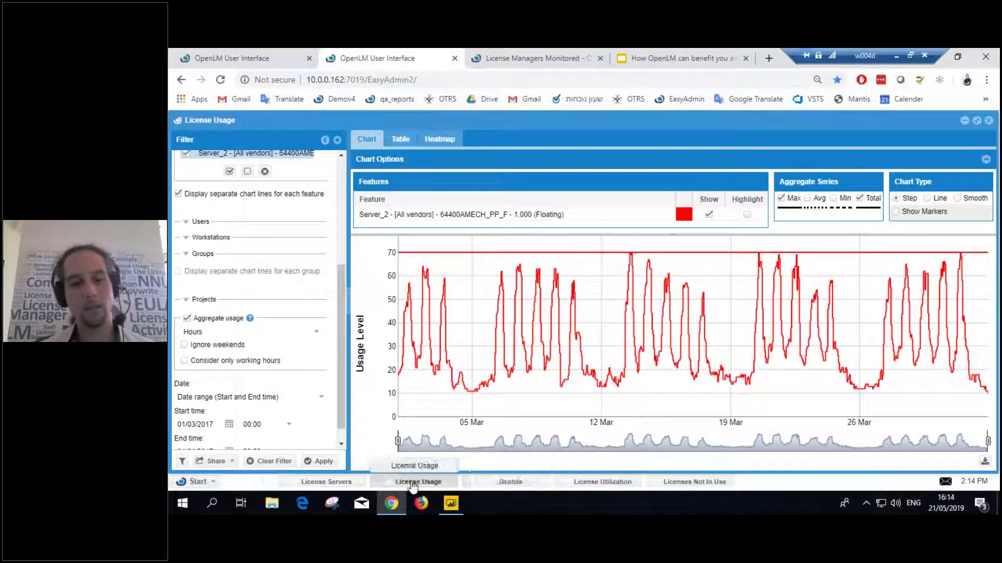
# Open the License Utilization report and display it as a line curve
pyautogui.click(506, 482)
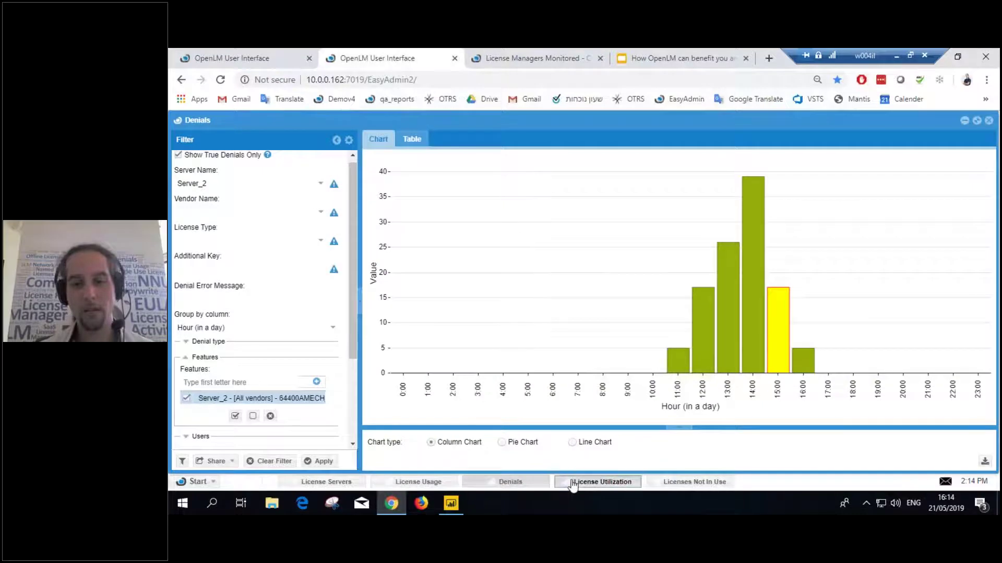
pyautogui.click(574, 483)
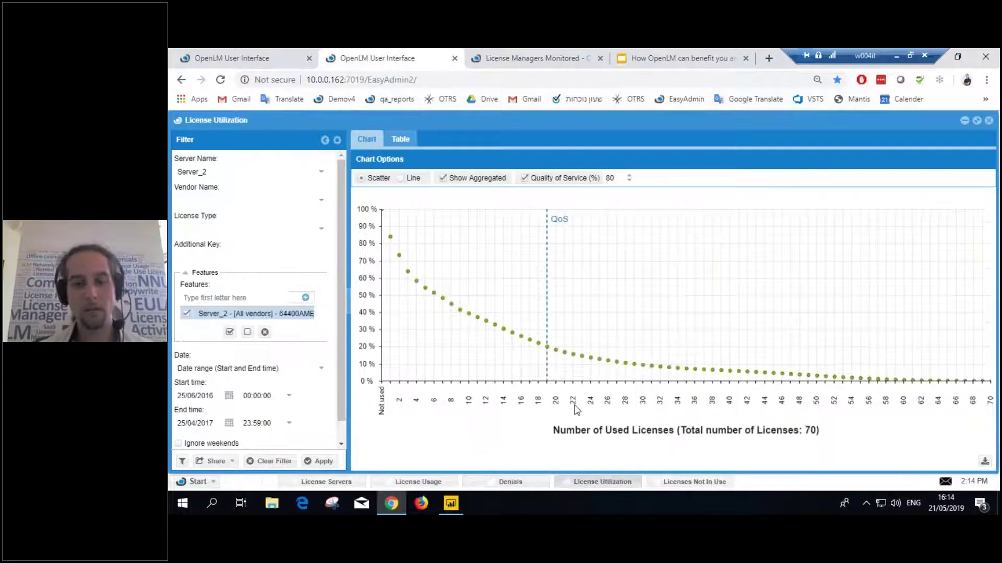
pyautogui.click(400, 179)
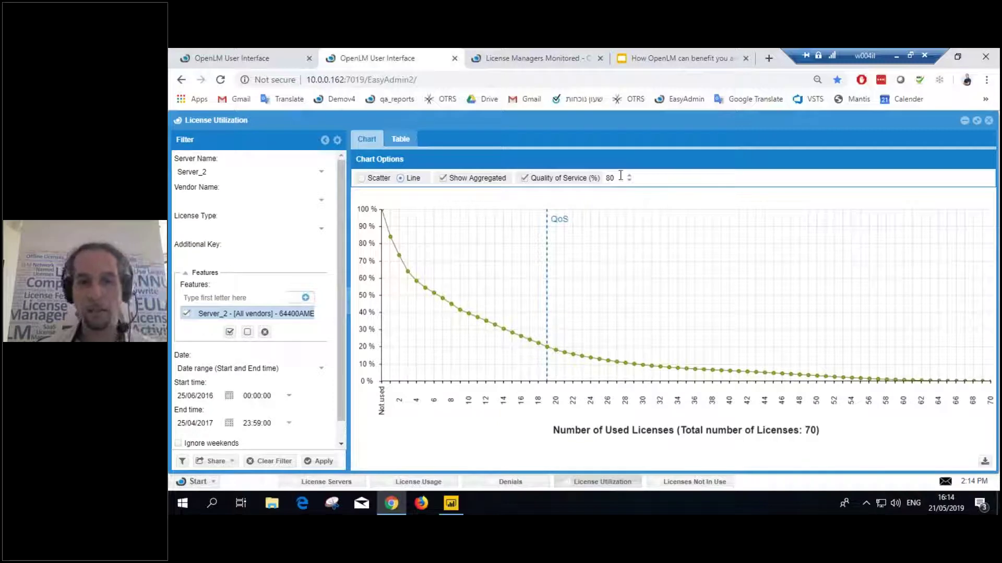
# Raise the Quality of Service threshold from 80% to 95%
pyautogui.moveTo(621, 176); pyautogui.dragTo(600, 178)
pyautogui.write('95')
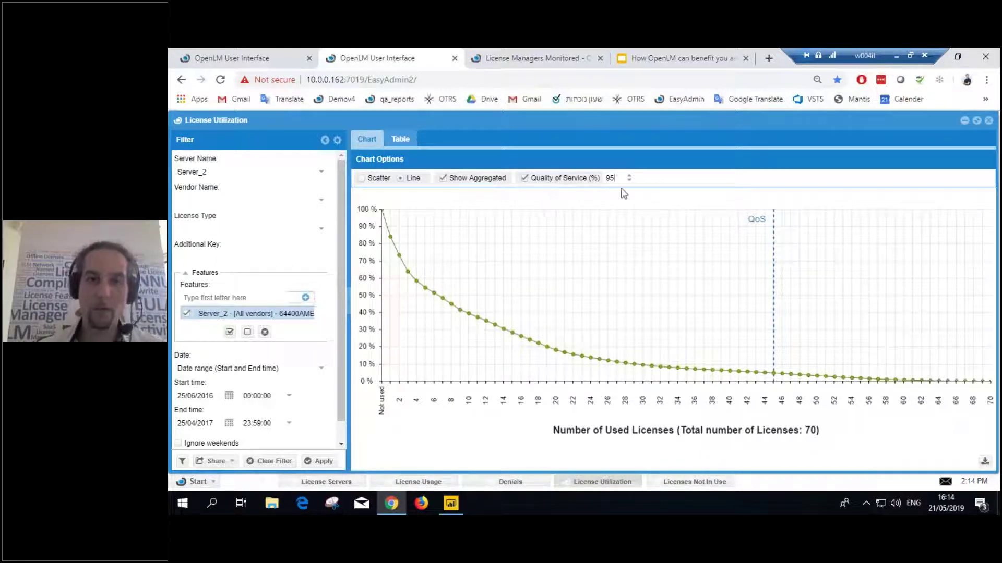
pyautogui.moveTo(618, 178); pyautogui.dragTo(606, 178)
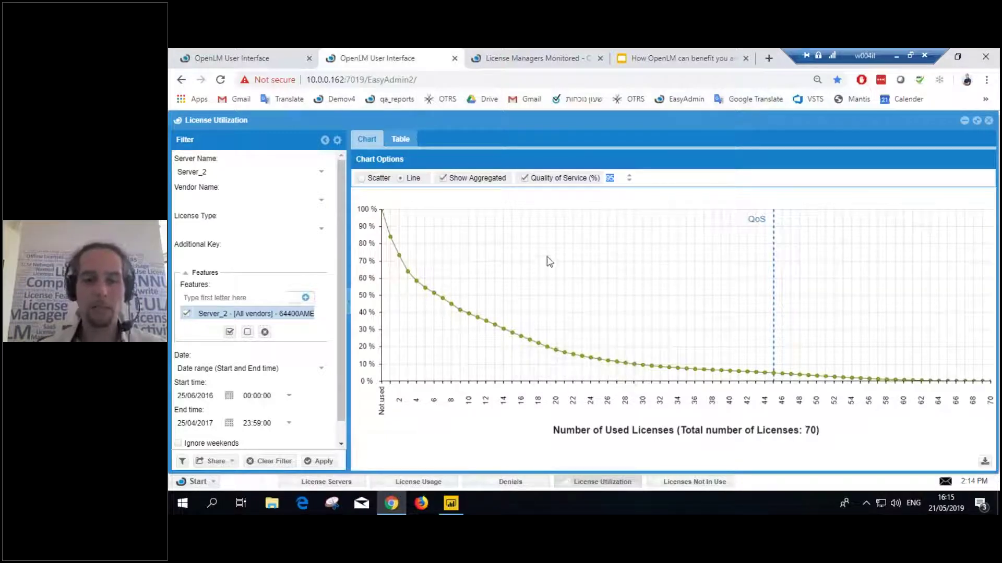
pyautogui.click(617, 179)
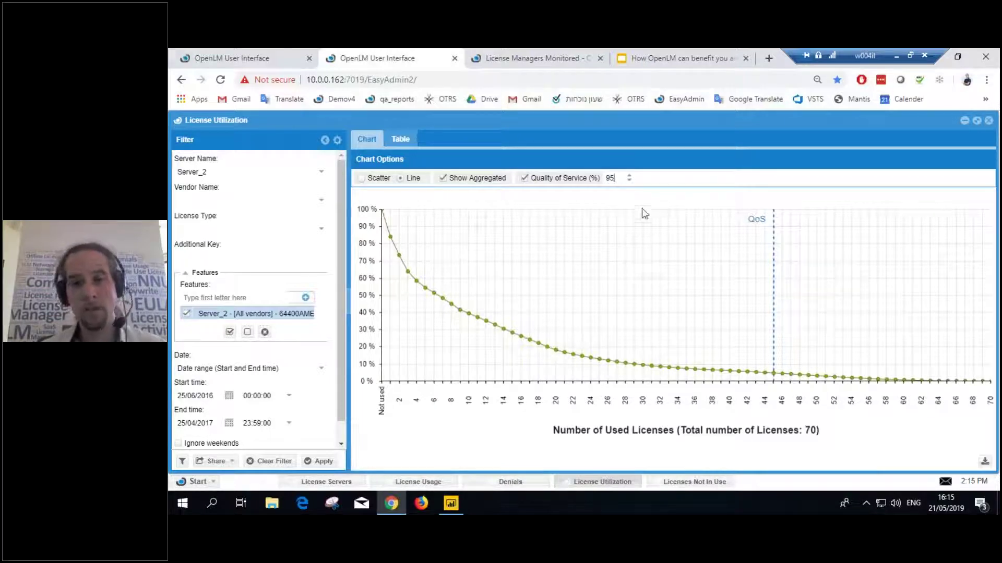
pyautogui.moveTo(769, 370)
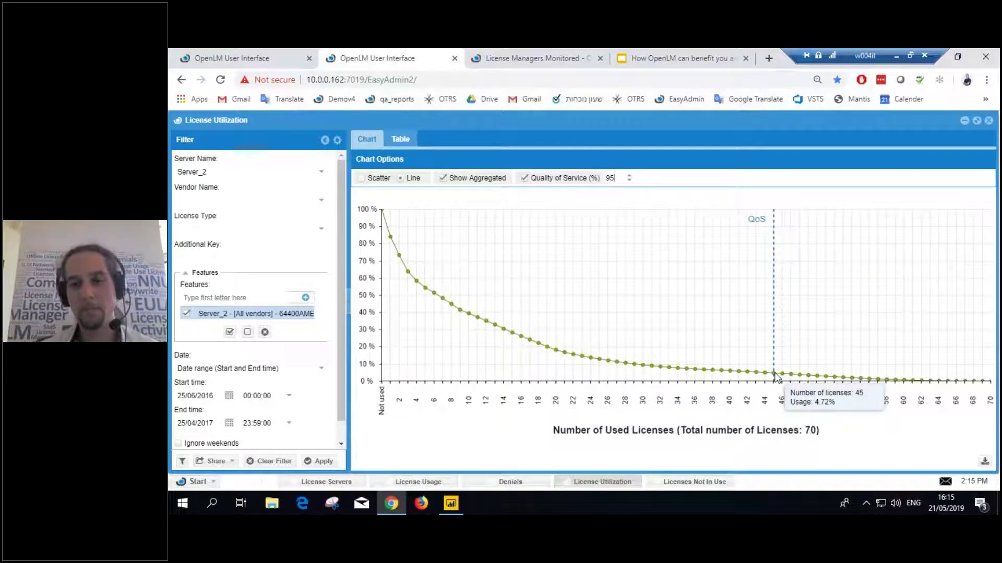
# Recalculate utilization for working hours only and read the 57-license point on the curve
pyautogui.scroll(-1, 285, 373)
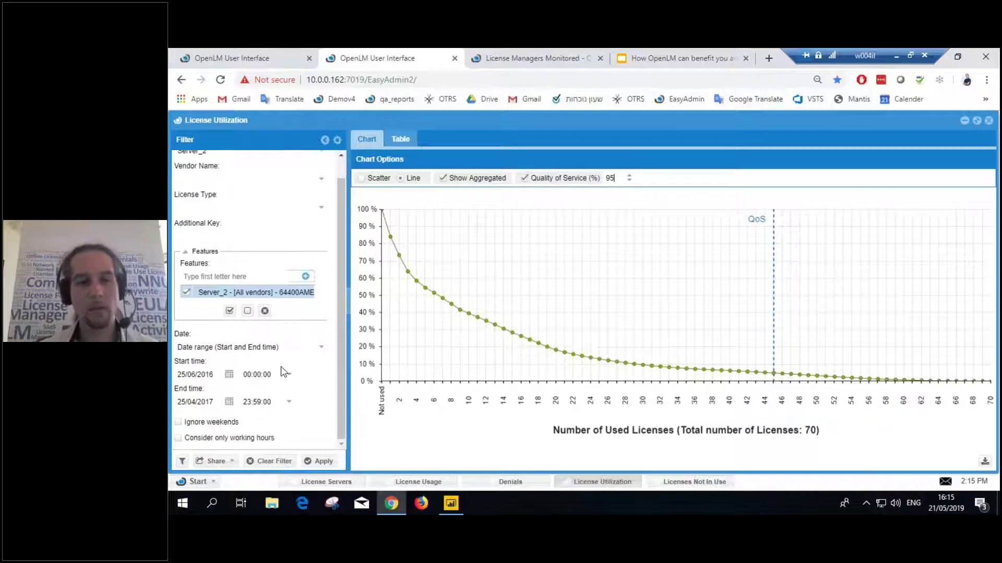
pyautogui.click(178, 438)
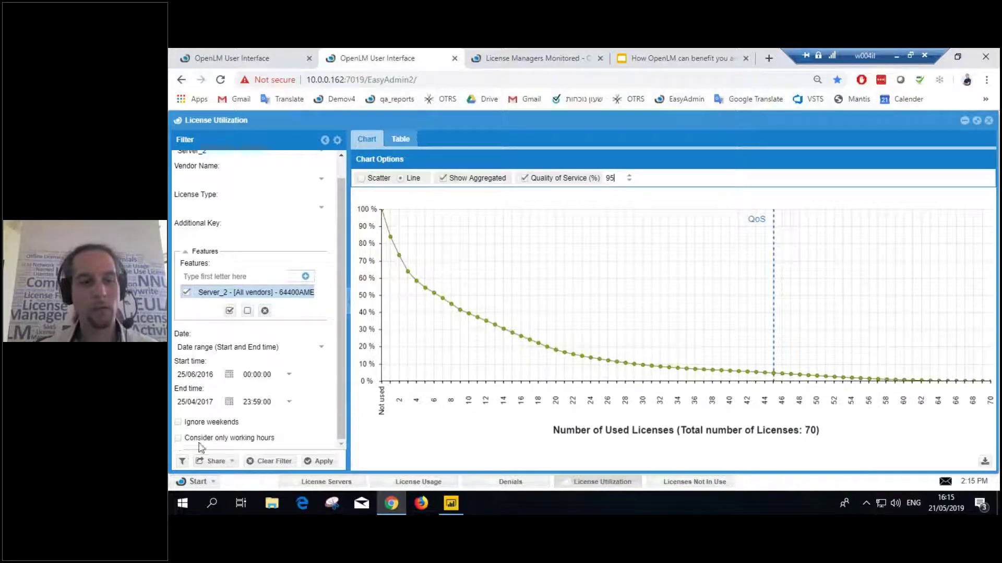
pyautogui.click(321, 463)
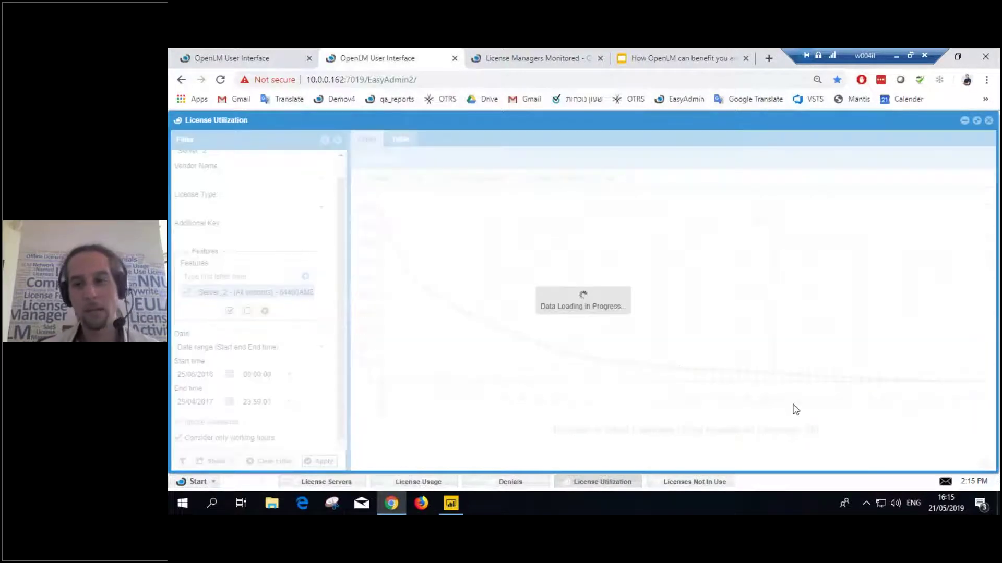
pyautogui.moveTo(878, 376)
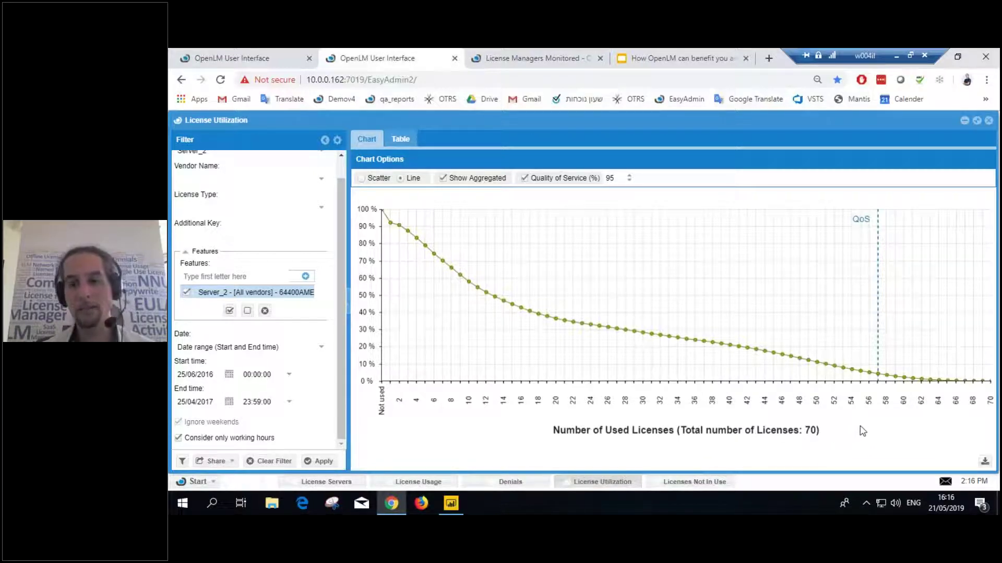
pyautogui.moveTo(885, 371)
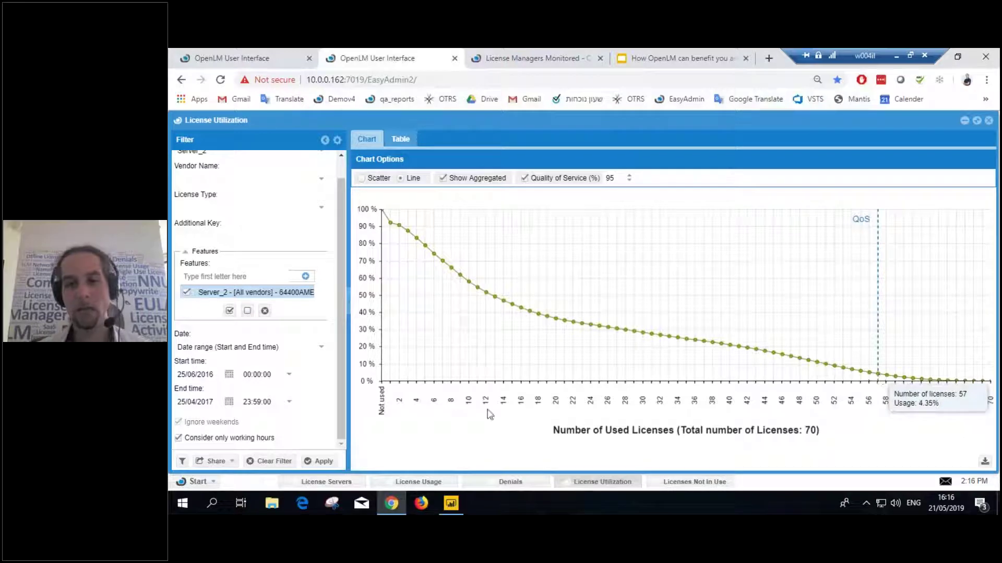
# Return to the License Utilization curve and browse Start > Management without choosing anything
pyautogui.click(412, 481)
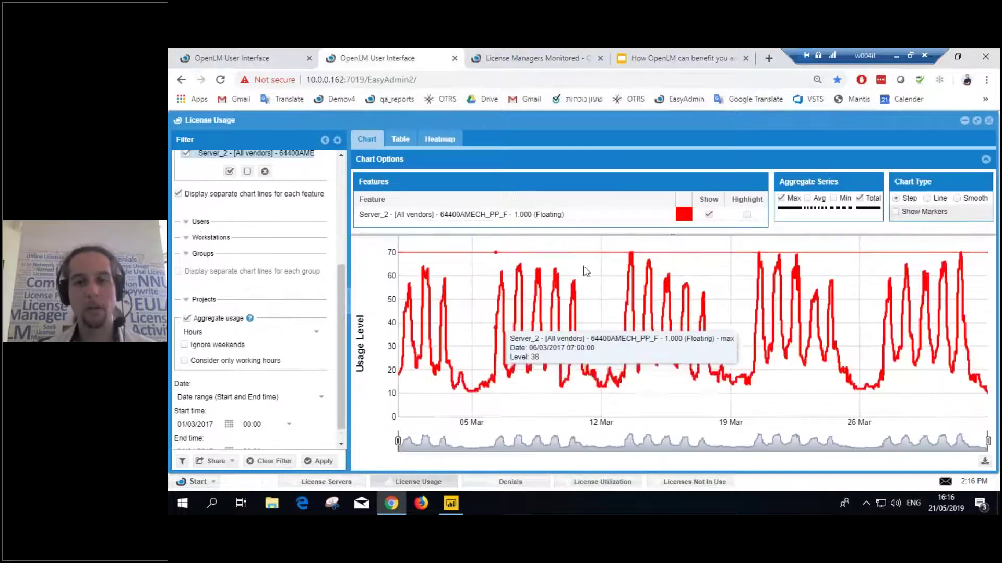
pyautogui.click(603, 483)
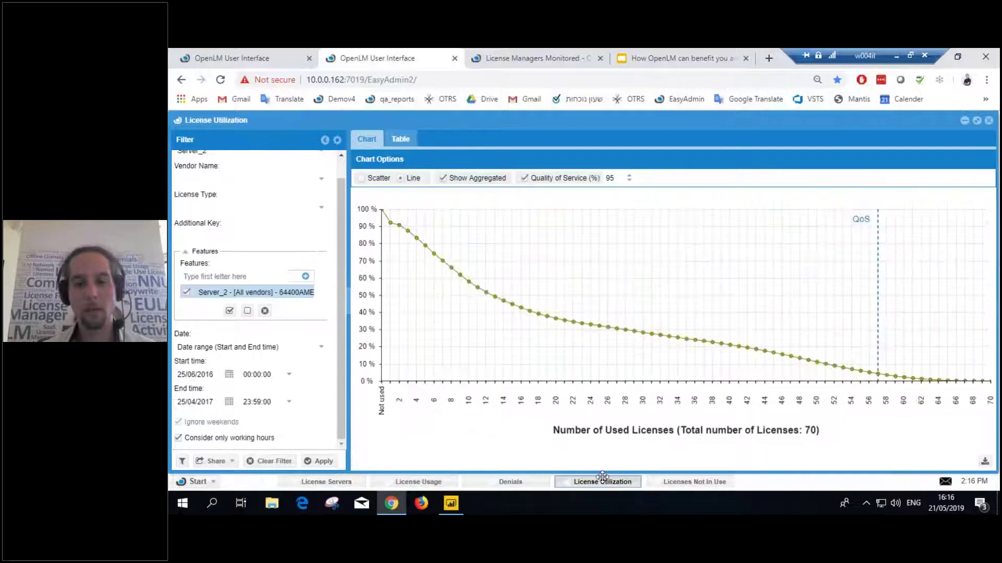
pyautogui.click(197, 482)
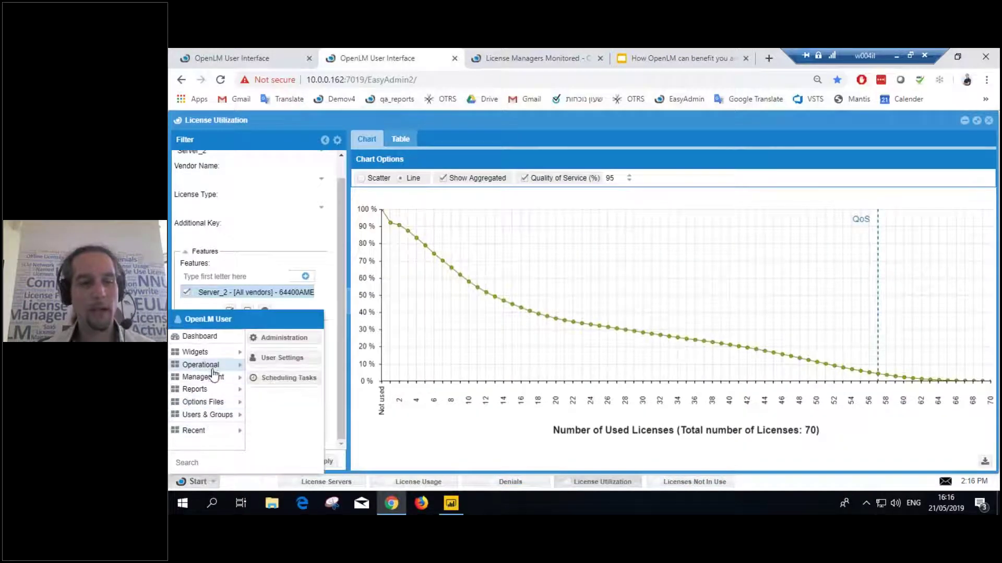
pyautogui.moveTo(209, 382)
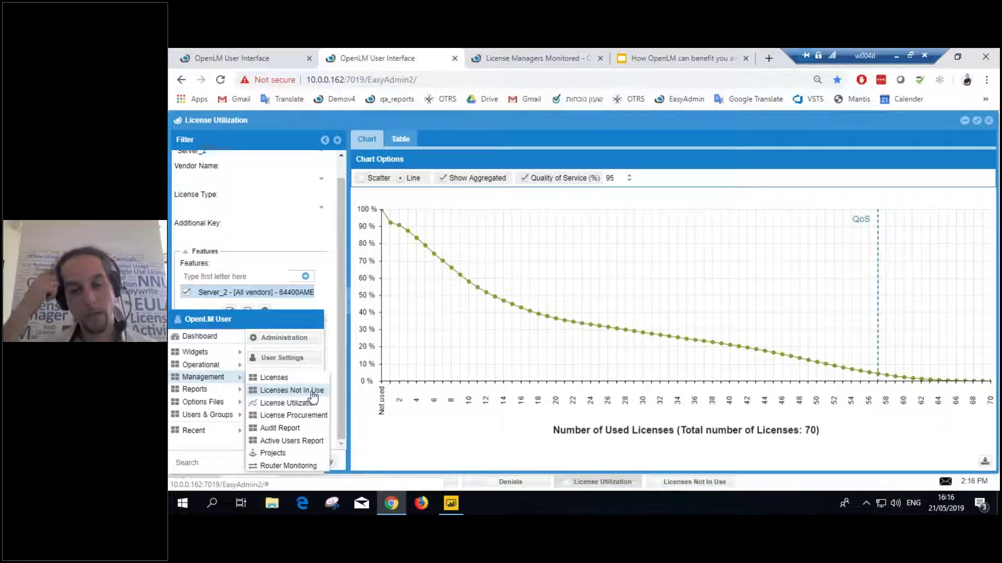
pyautogui.click(572, 440)
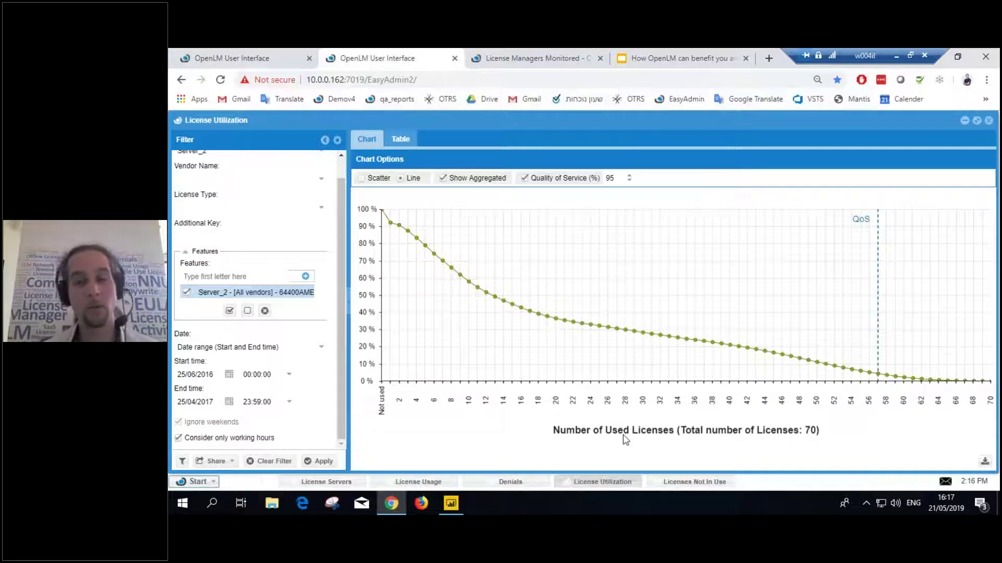
# Open Licenses Not In Use and scroll the grid to reveal each feature's Quantity
pyautogui.click(690, 482)
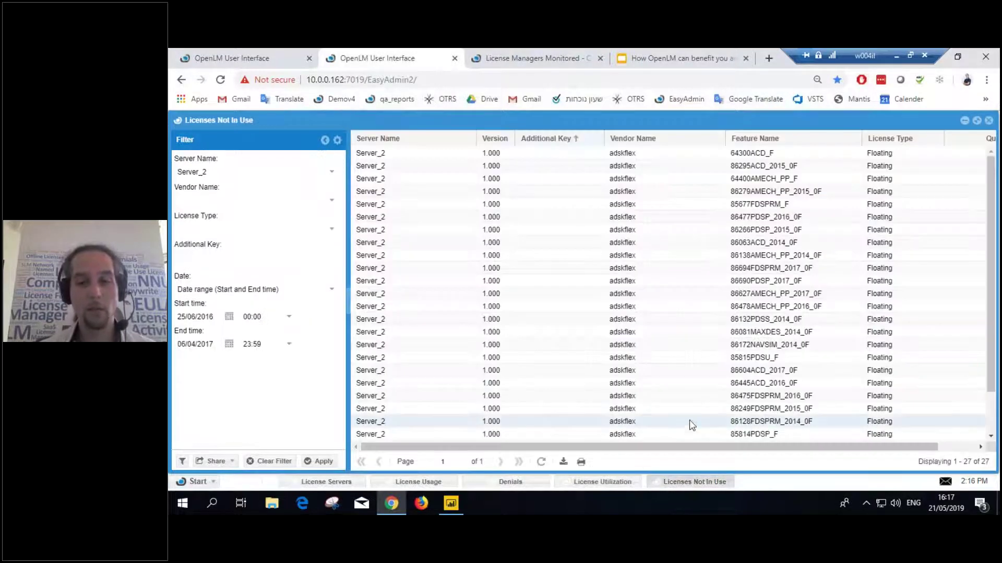
pyautogui.moveTo(749, 447); pyautogui.dragTo(757, 429)
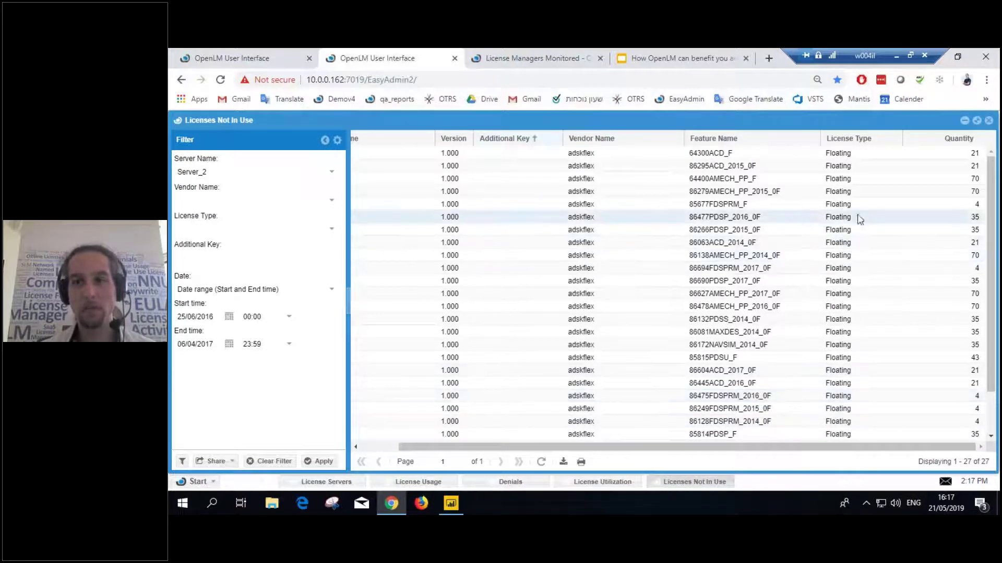
pyautogui.scroll(-2, 735, 313)
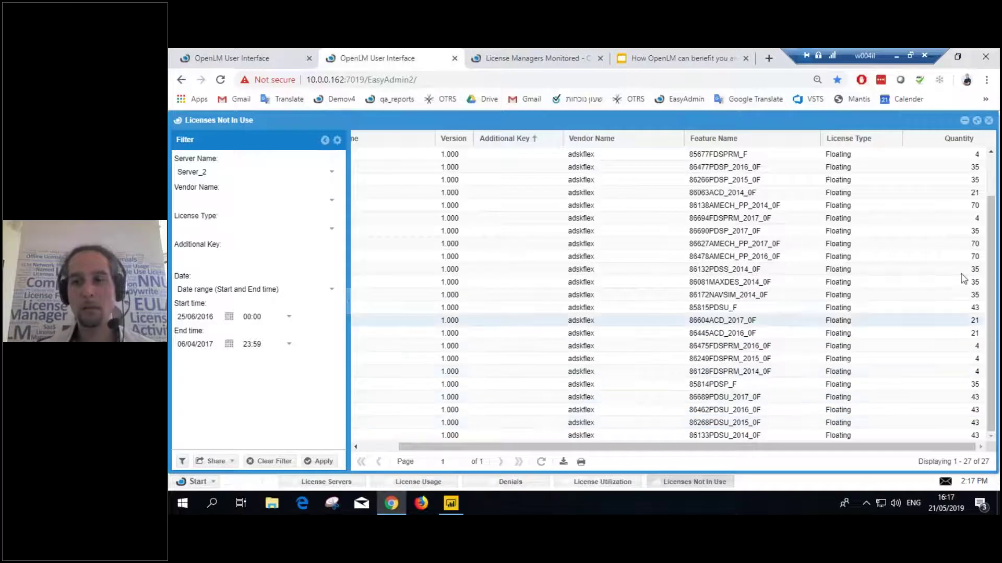
pyautogui.scroll(2, 929, 276)
pyautogui.scroll(-2, 876, 321)
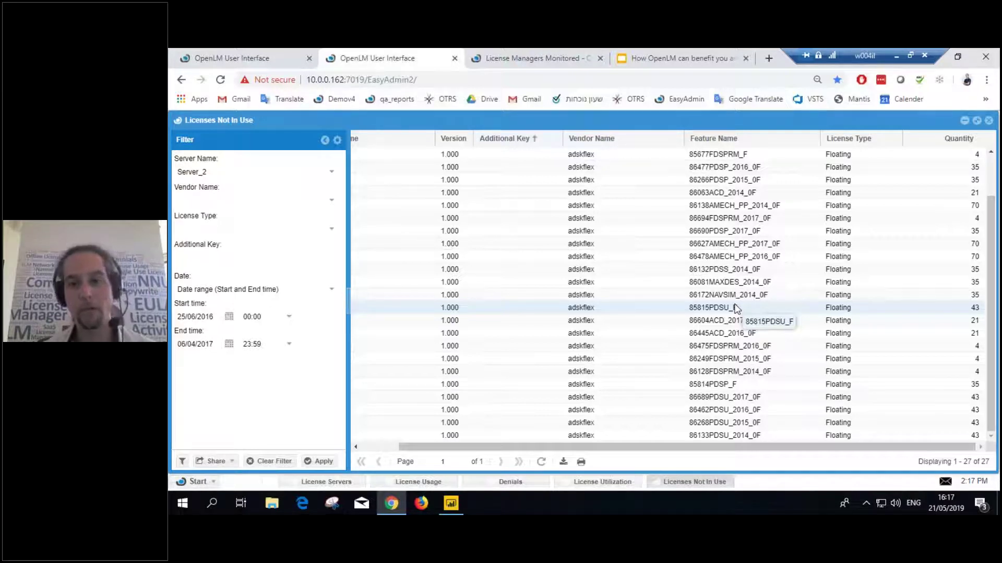
# Select the 86172NAVSIM_2014_0F row and highlight its feature name
pyautogui.click(705, 295)
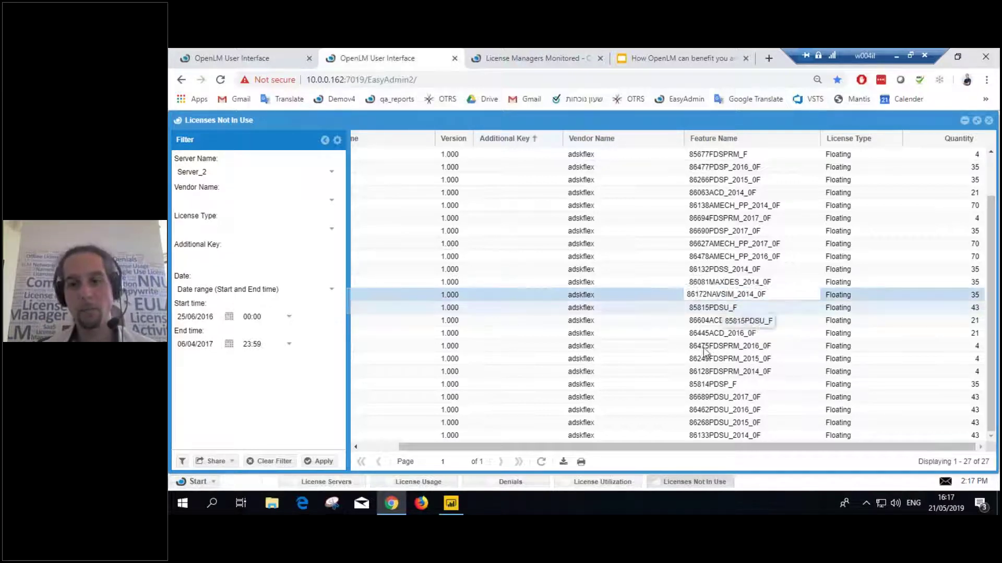
pyautogui.moveTo(713, 295); pyautogui.dragTo(733, 294)
pyautogui.click(722, 303)
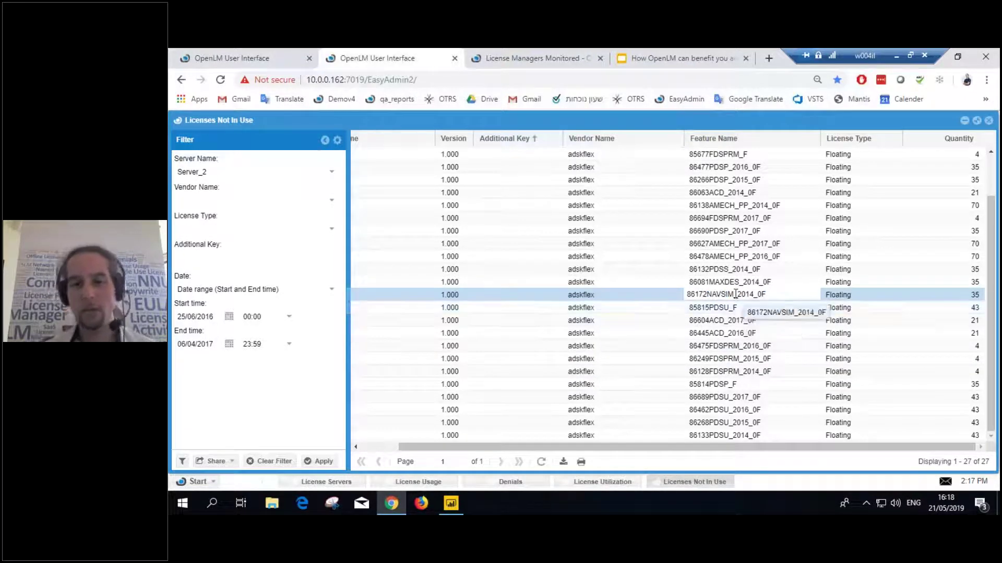
pyautogui.doubleClick(717, 294)
pyautogui.click(717, 294)
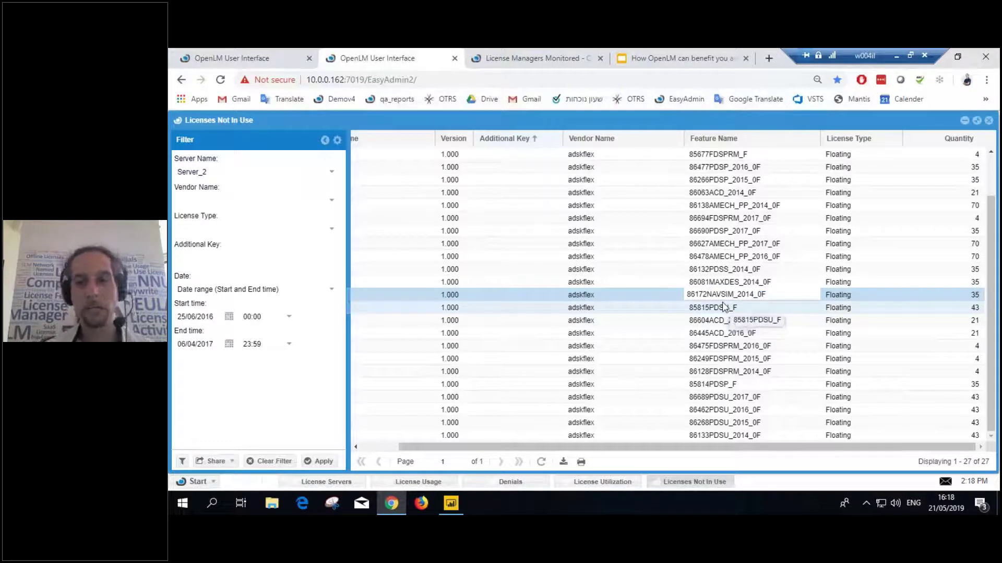
pyautogui.click(860, 299)
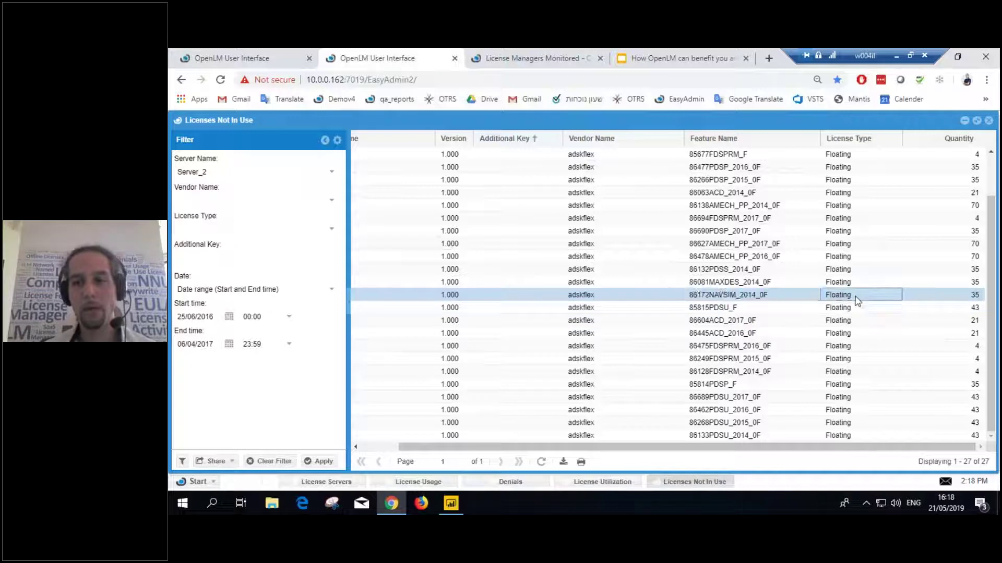
pyautogui.click(733, 297)
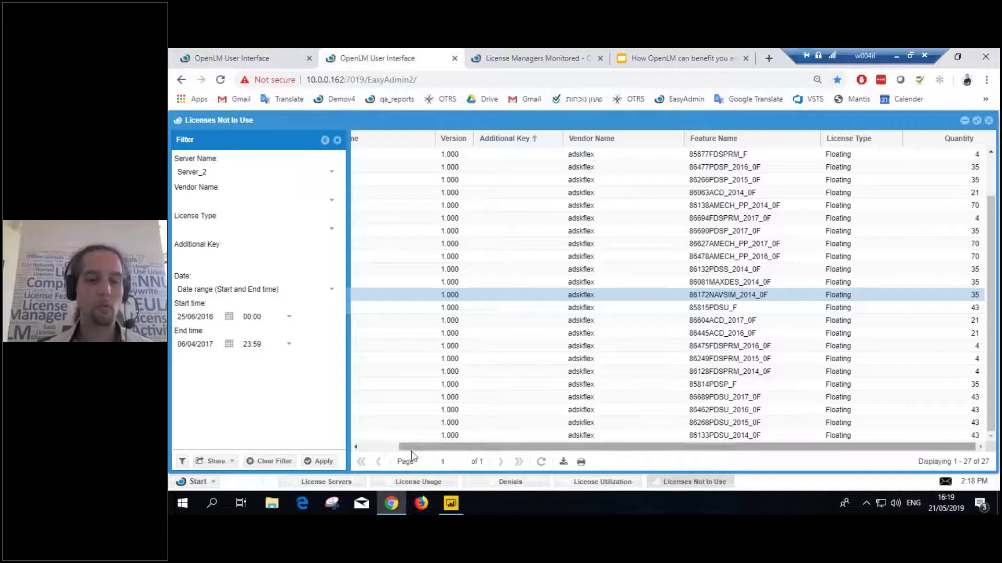
# Cycle through License Usage, Denials and License Utilization, ending on Licenses Not In Use
pyautogui.click(418, 481)
pyautogui.click(499, 483)
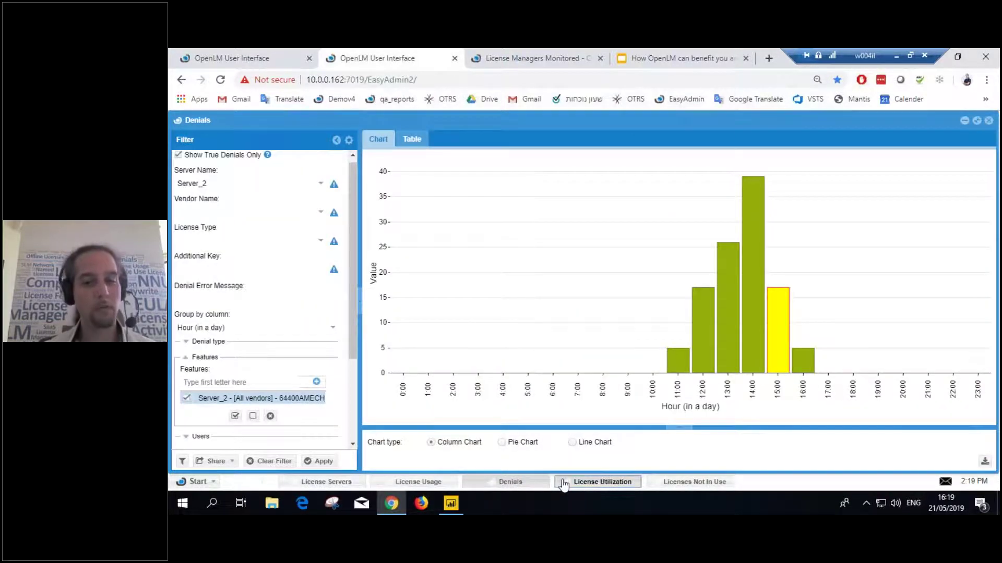
pyautogui.click(563, 483)
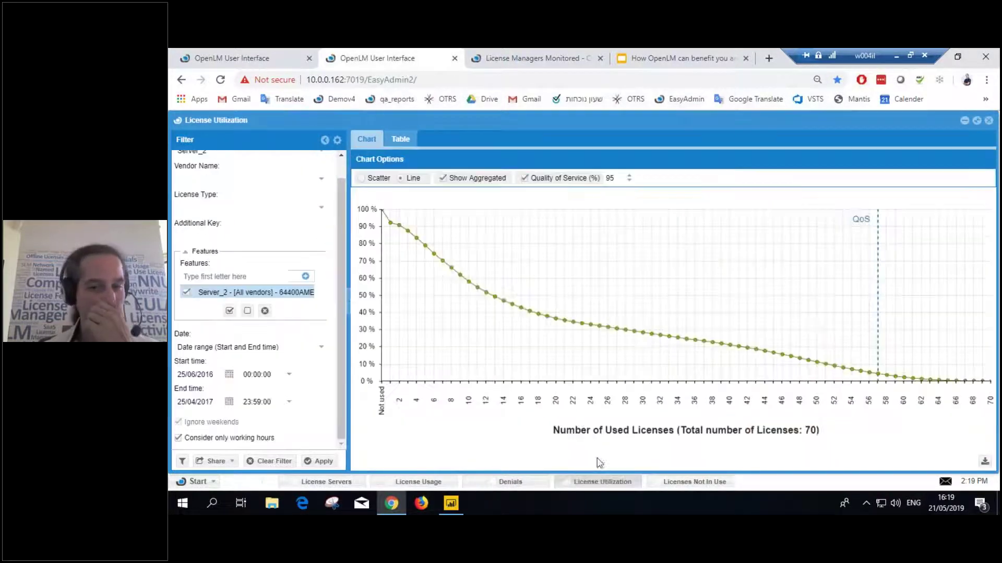
pyautogui.click(674, 485)
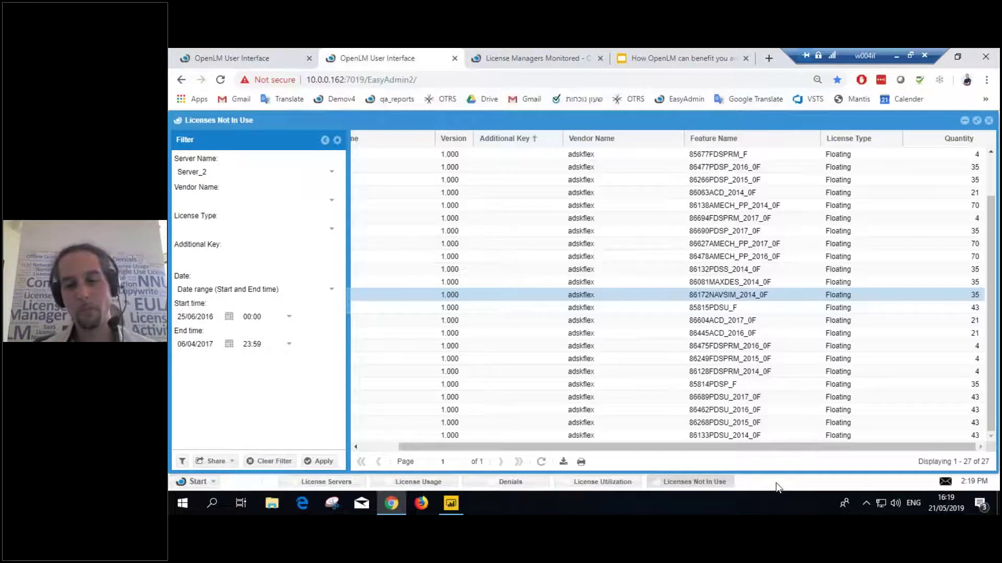
# Scroll the grid back left and open the License Activity report from Start > Reports
pyautogui.moveTo(524, 448); pyautogui.dragTo(492, 444)
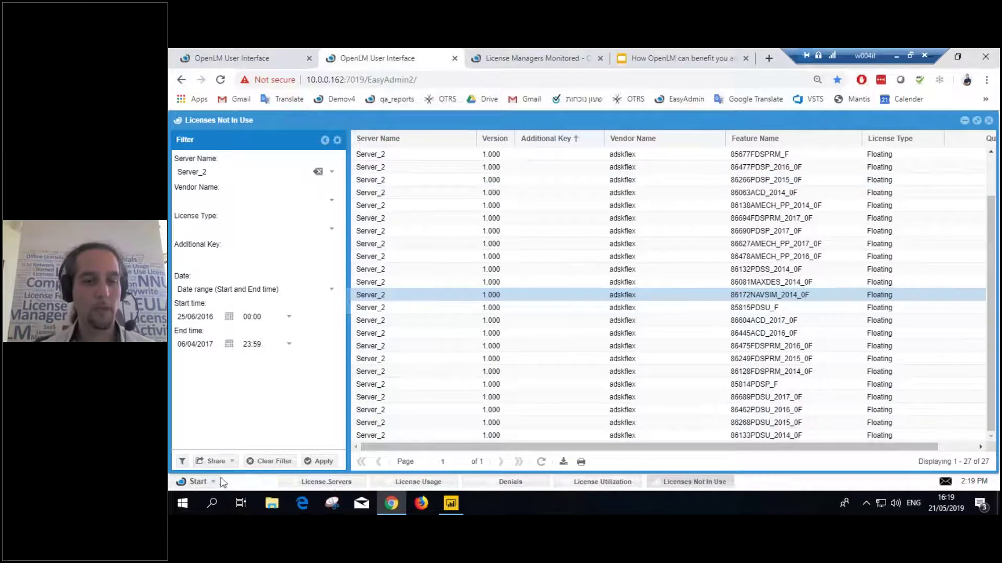
pyautogui.click(196, 482)
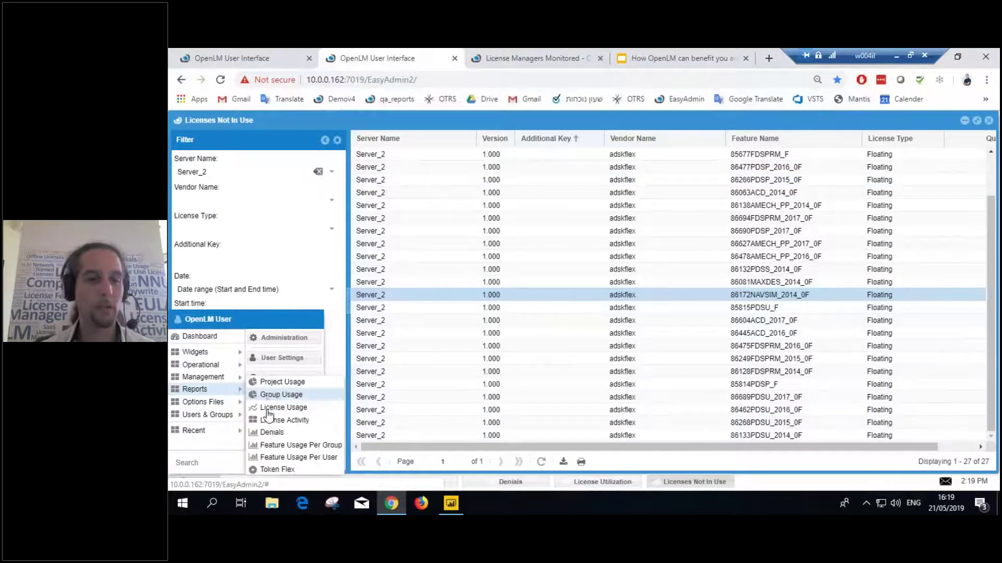
pyautogui.click(271, 421)
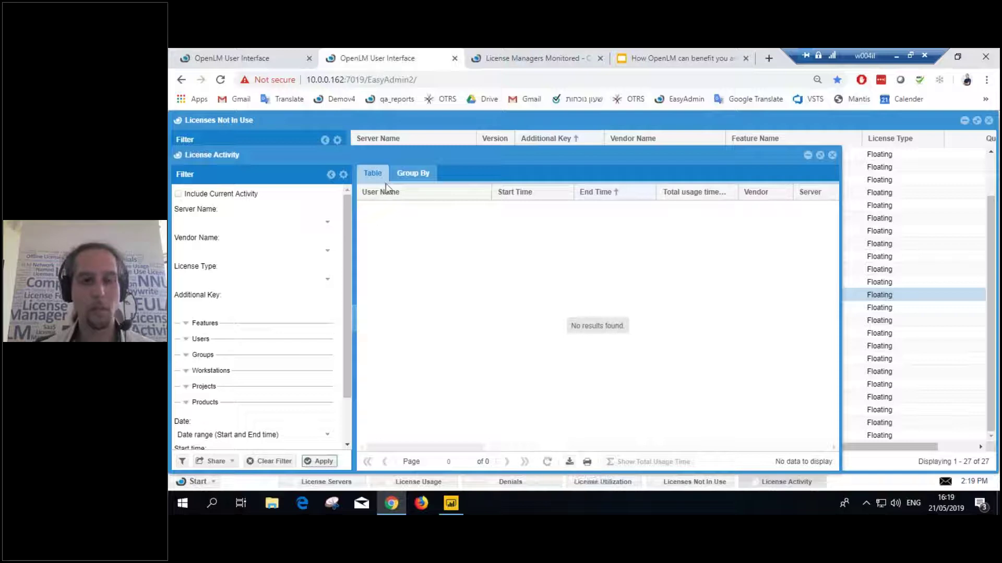
# On the other demo site, open Reports > License Activity and apply the filter to list 1136 records
pyautogui.click(236, 56)
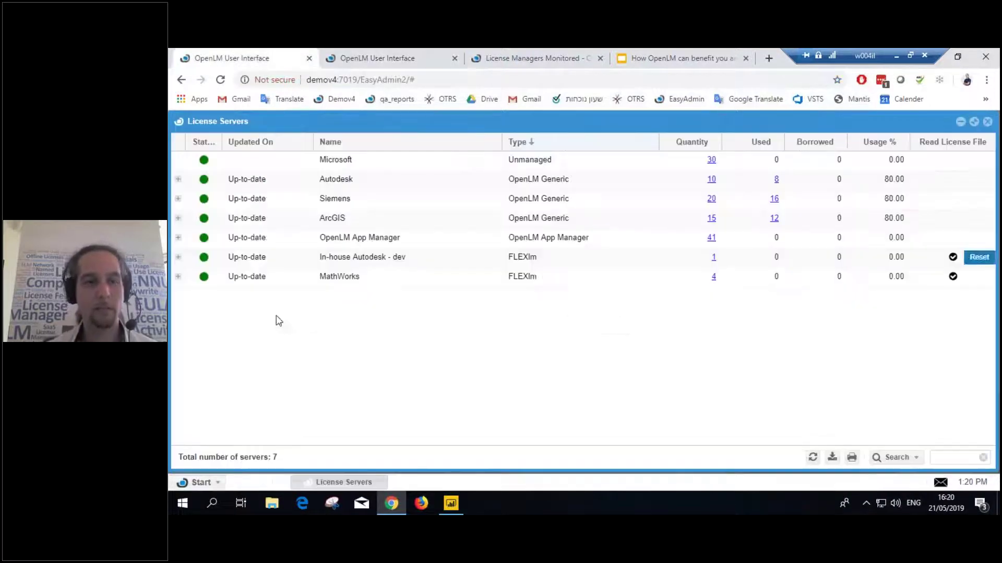
pyautogui.click(202, 485)
pyautogui.moveTo(216, 384)
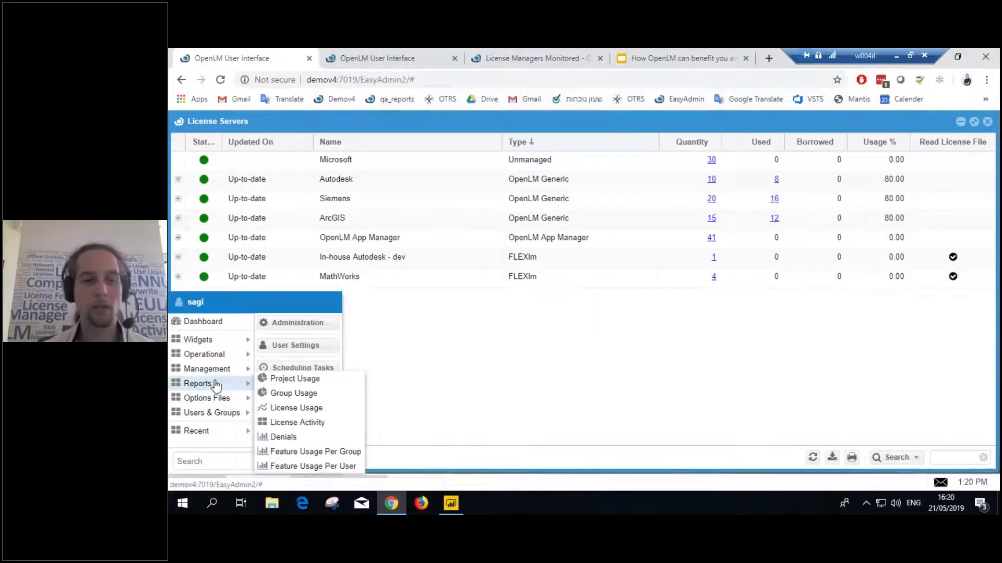
pyautogui.click(295, 422)
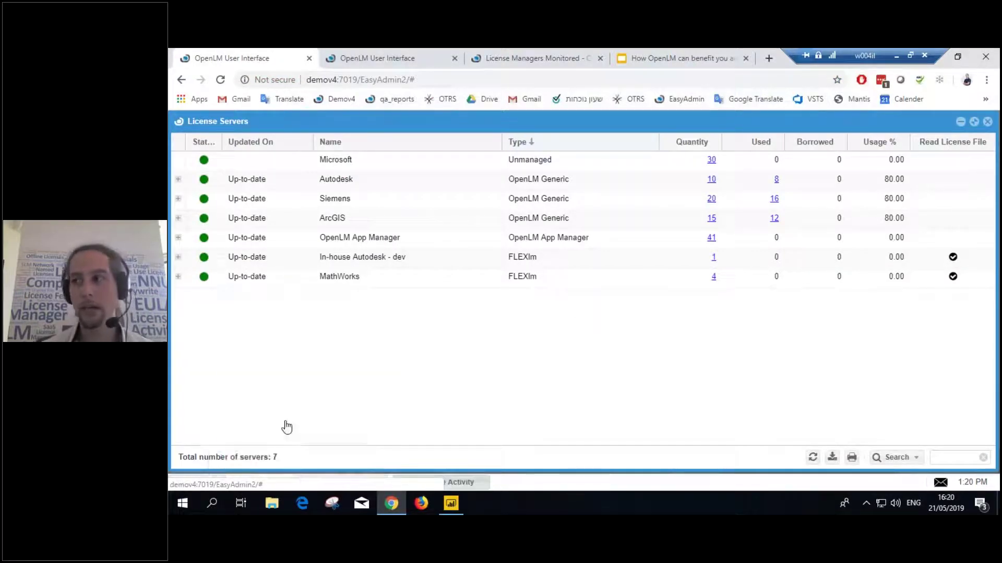
pyautogui.click(344, 461)
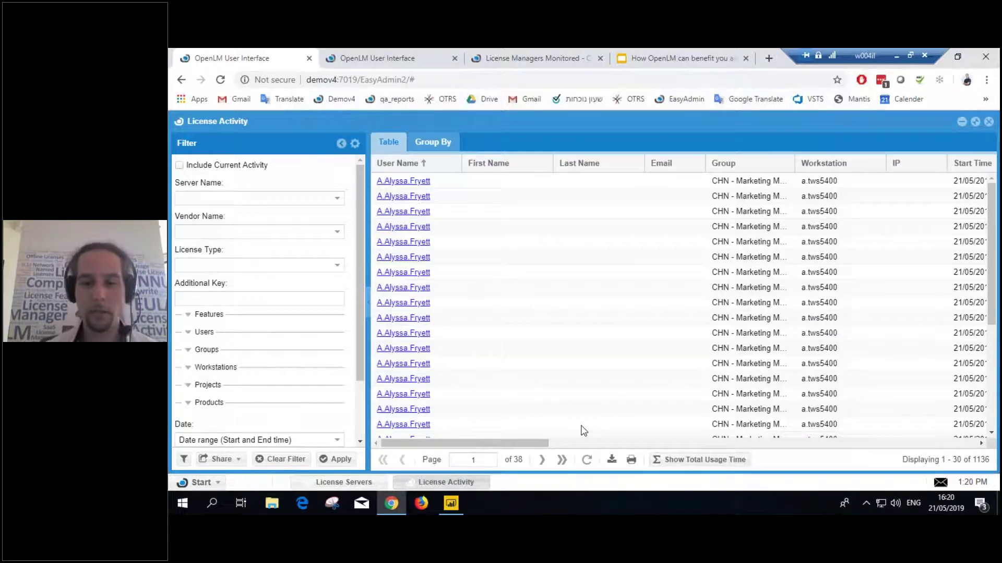
# Switch to Power BI Desktop's Utilization Reports - Demov4 Denials page
pyautogui.click(452, 502)
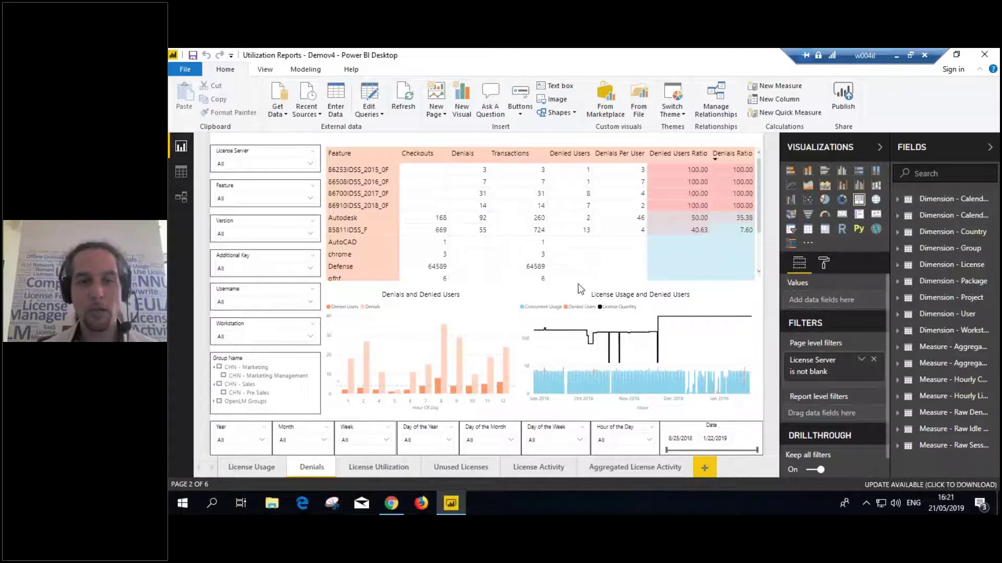
pyautogui.click(432, 320)
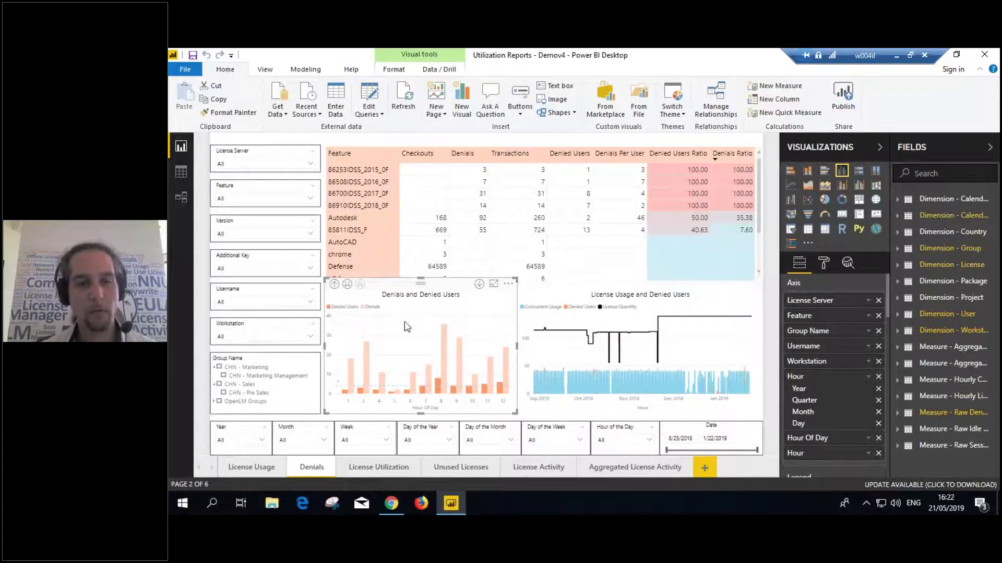
# Expand the Denials and Denied Users chart to fill the canvas in focus mode
pyautogui.click(494, 284)
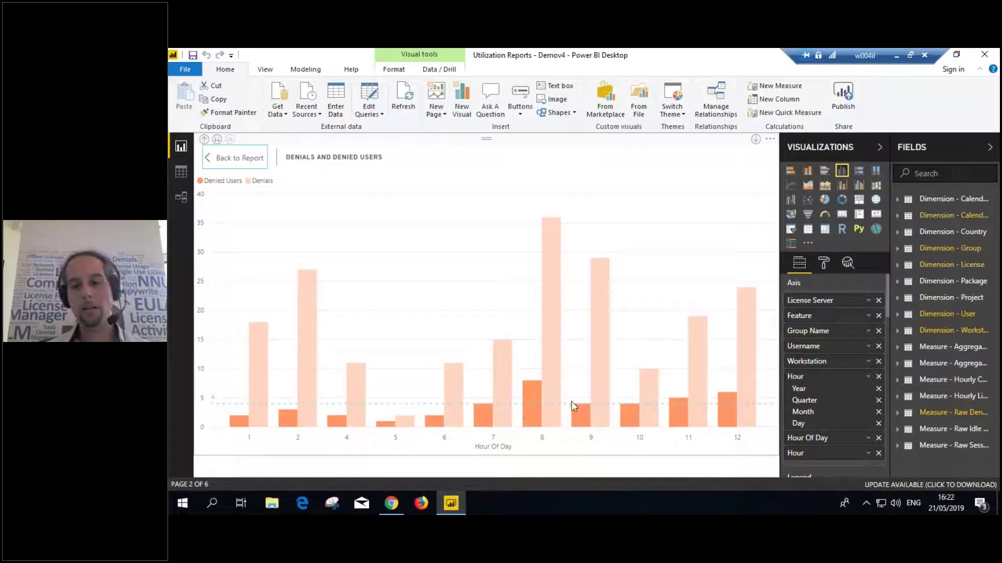
pyautogui.moveTo(551, 269)
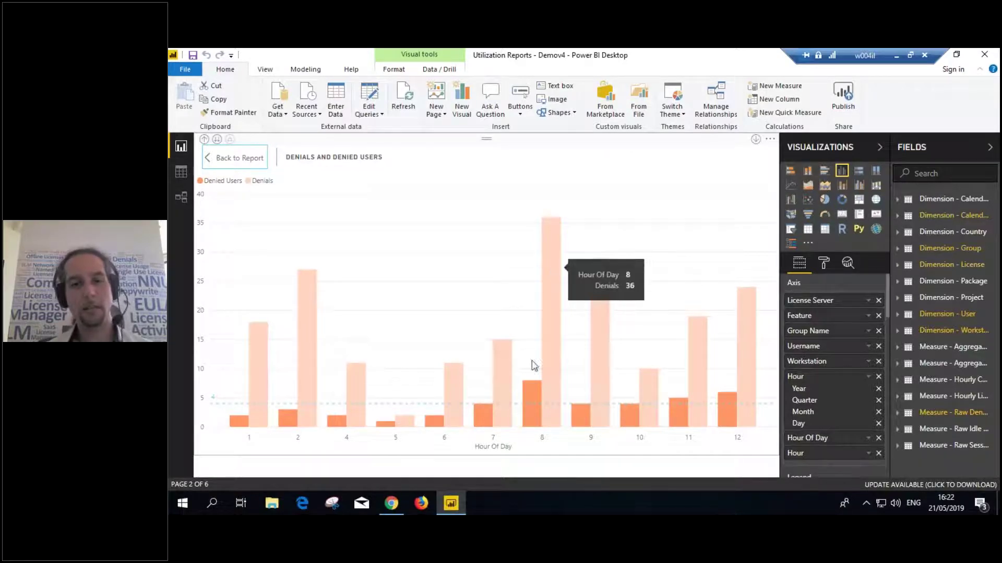
pyautogui.moveTo(532, 394)
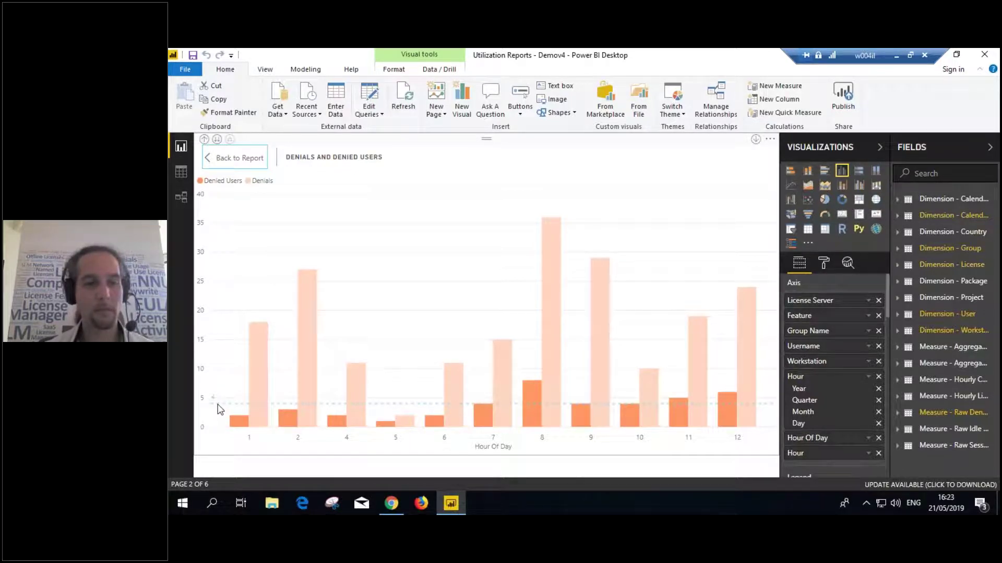
# In the Analytics pane, set the Denied Users percentile line to 50%
pyautogui.click(847, 264)
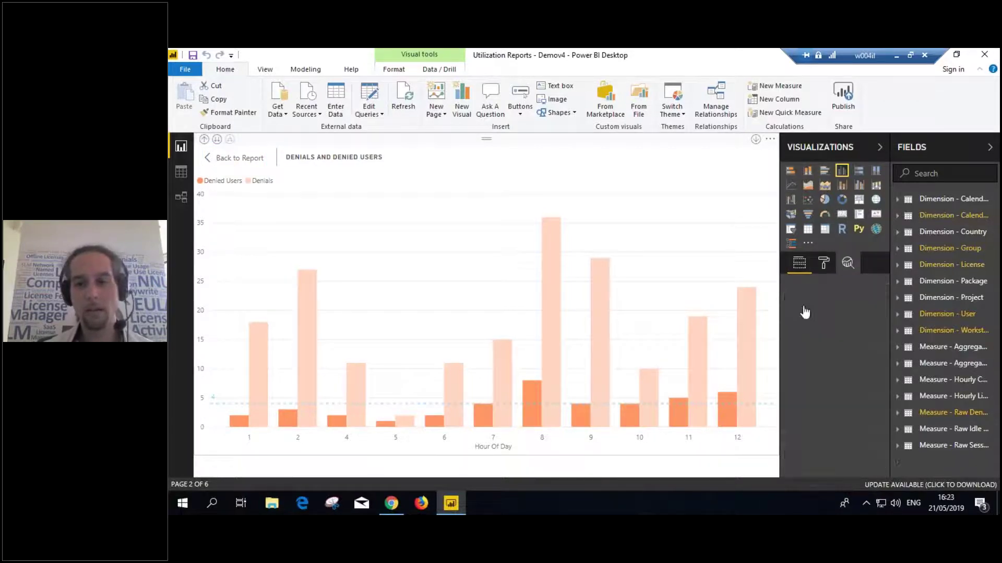
pyautogui.scroll(-3, 832, 380)
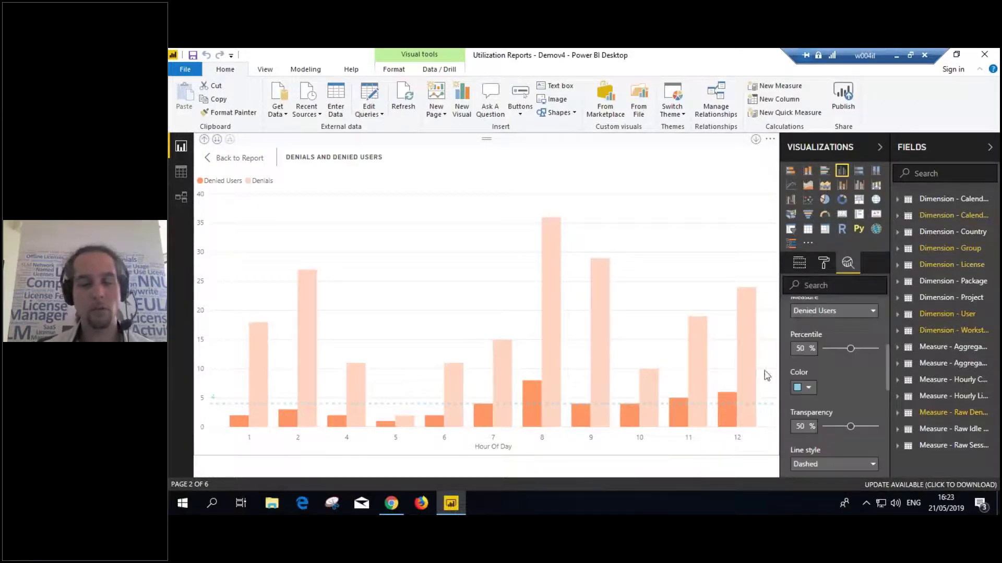
pyautogui.click(801, 348)
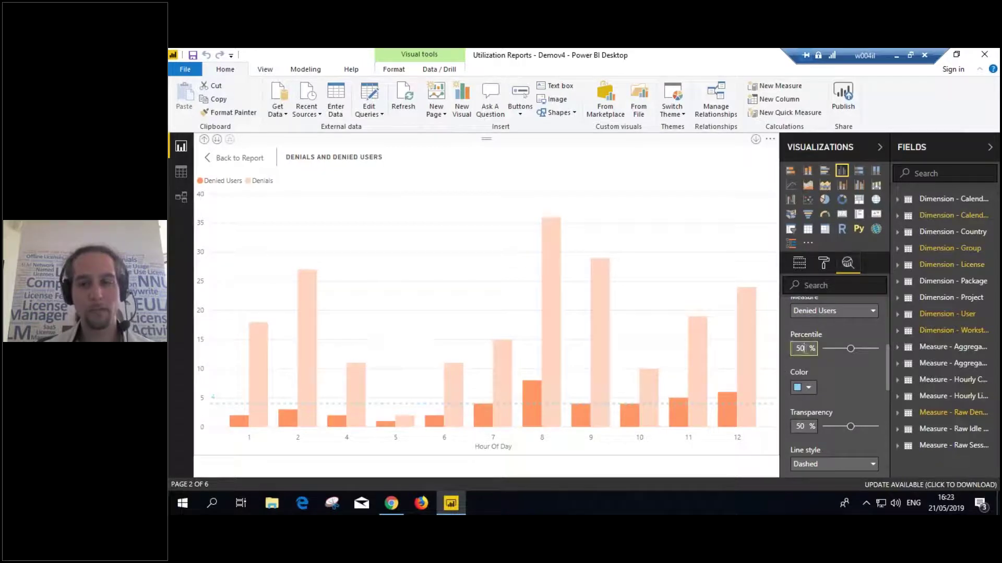
pyautogui.hotkey('ctrl', 'a')
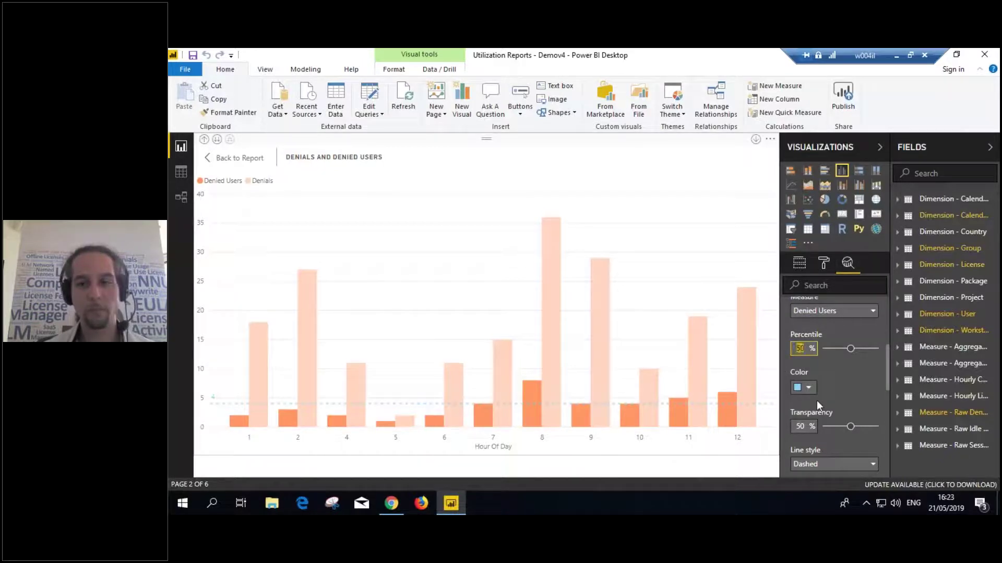
pyautogui.write('50')
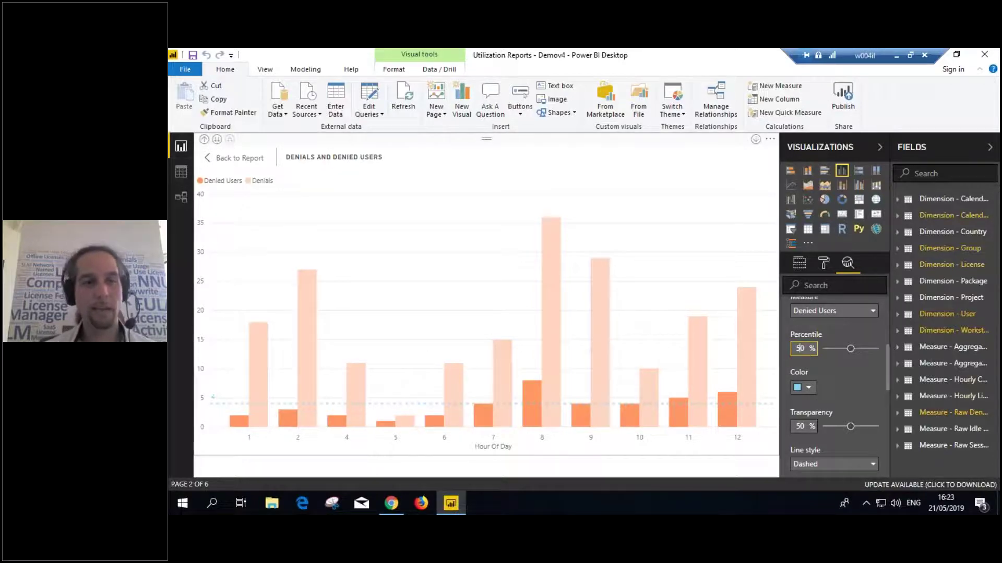
pyautogui.click(289, 330)
pyautogui.press('Escape')
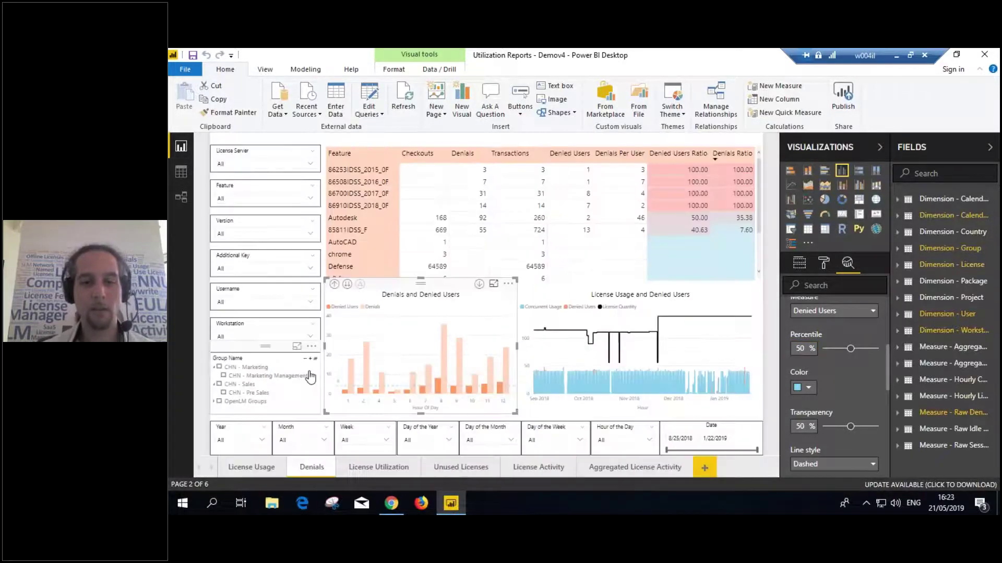
pyautogui.click(580, 468)
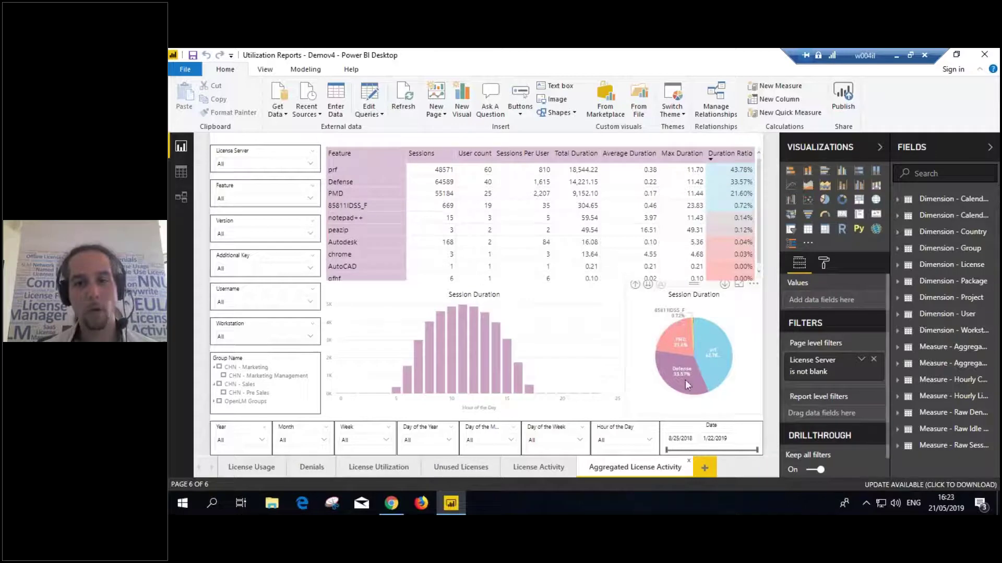
pyautogui.click(533, 331)
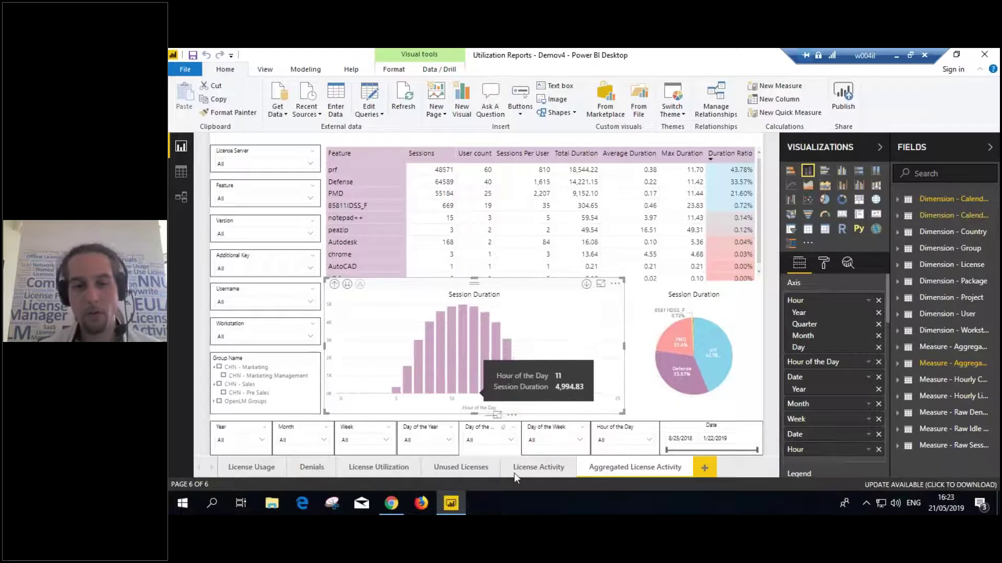
pyautogui.click(466, 468)
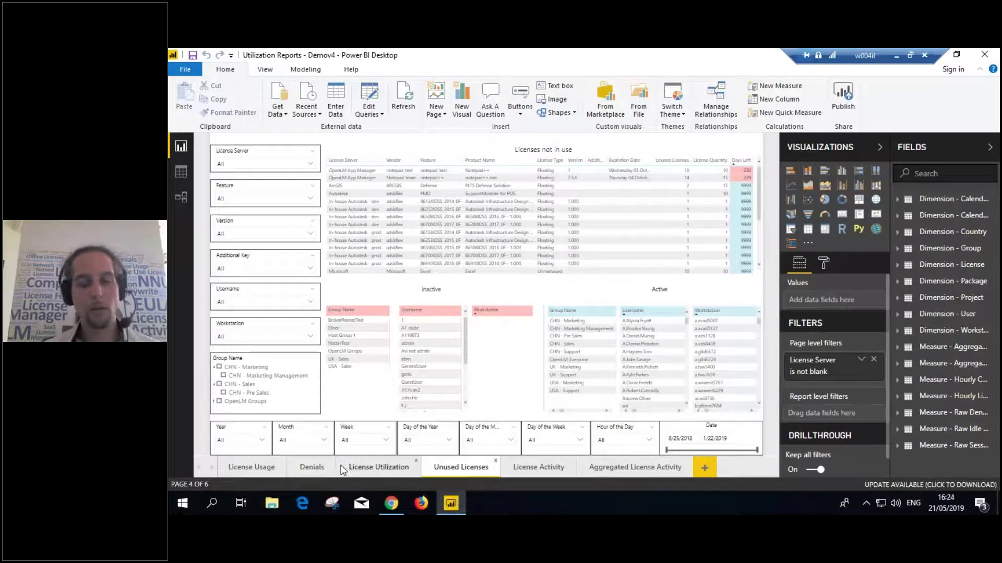
pyautogui.click(311, 467)
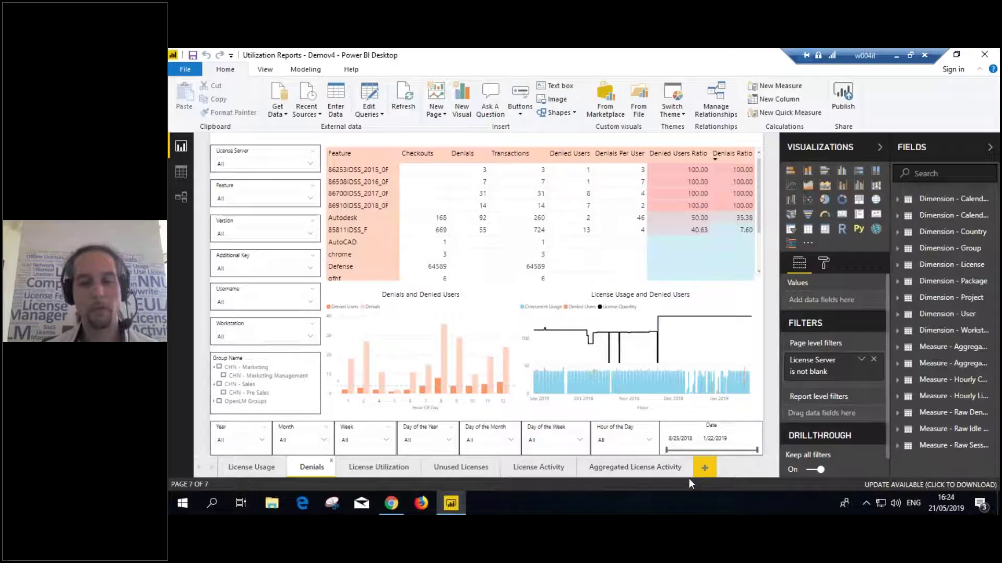
# Add a new blank page and start a table of Username from Dimension - User
pyautogui.click(708, 469)
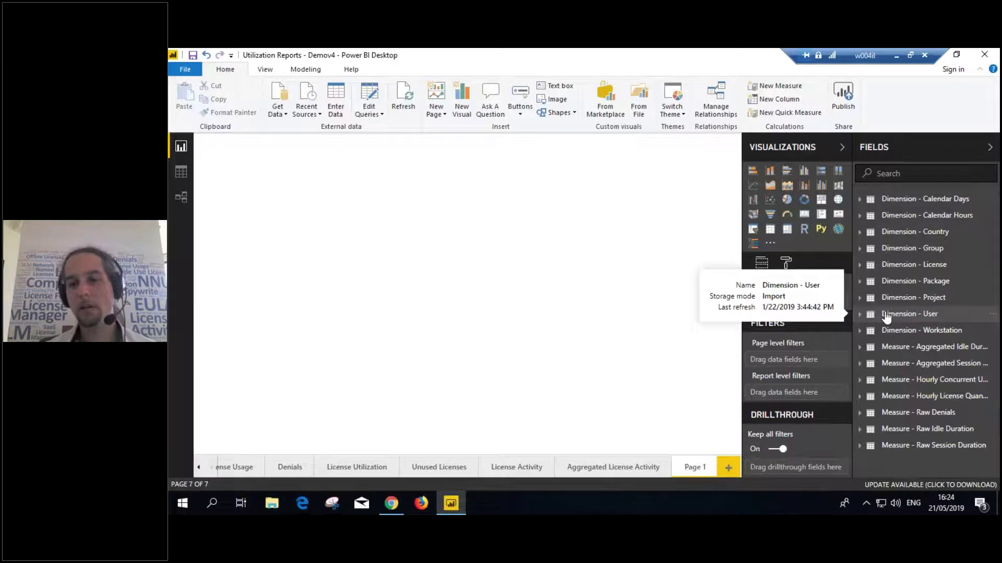
pyautogui.click(859, 315)
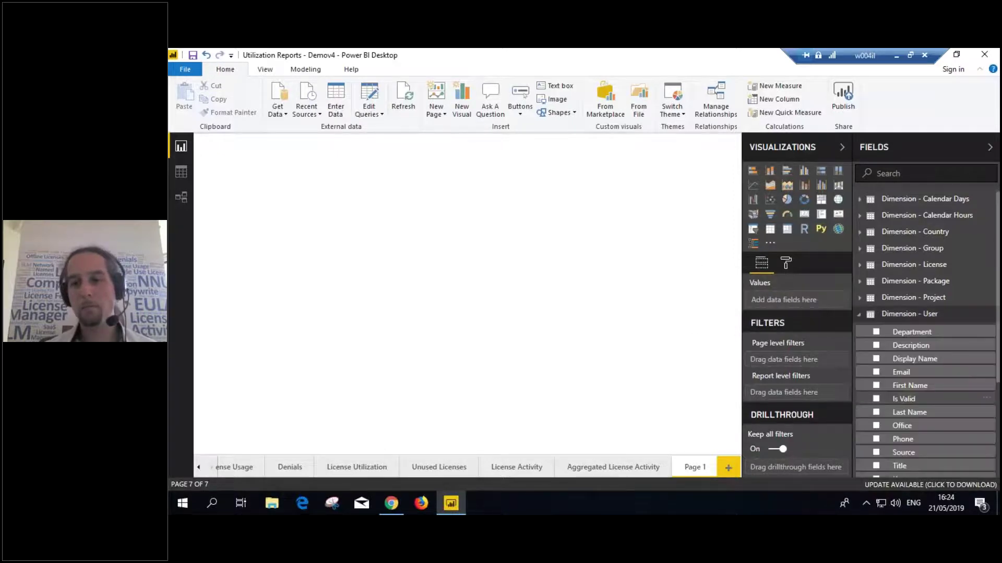
pyautogui.scroll(-1, 866, 400)
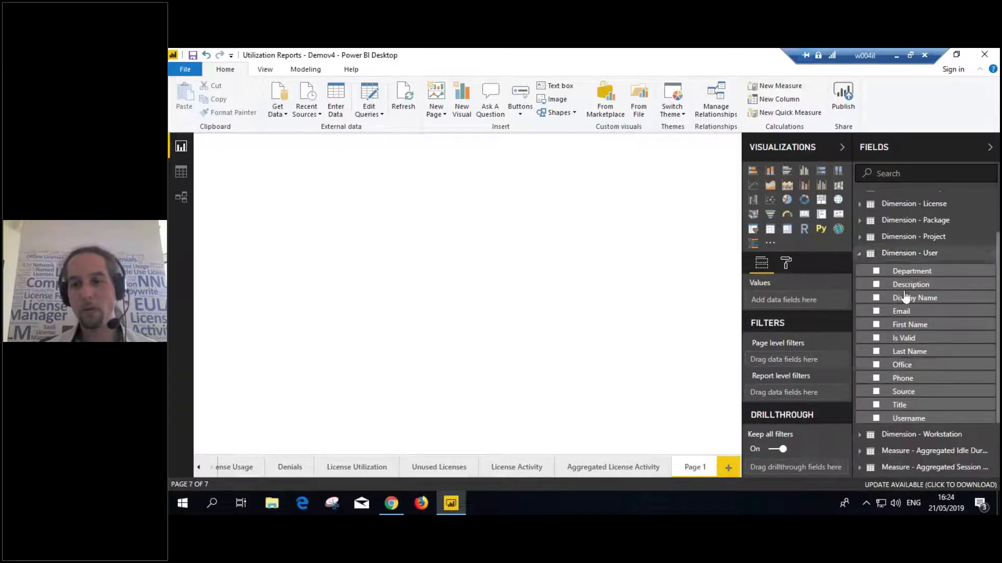
pyautogui.moveTo(920, 423); pyautogui.dragTo(342, 264)
# Add Denial ID from Measure - Raw Denials to the table as Count Distinct
pyautogui.scroll(-2, 893, 415)
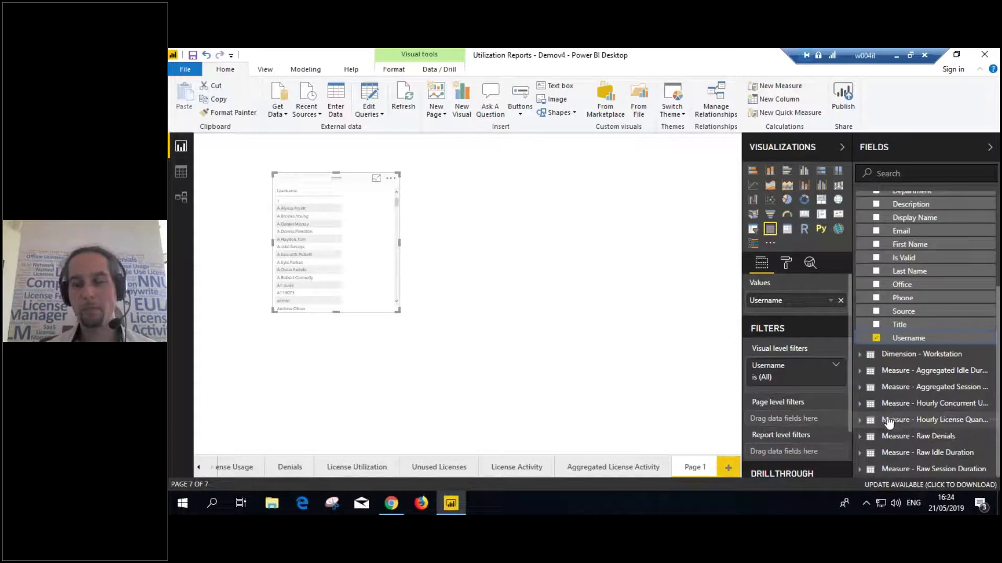
pyautogui.click(860, 436)
pyautogui.scroll(-1, 917, 384)
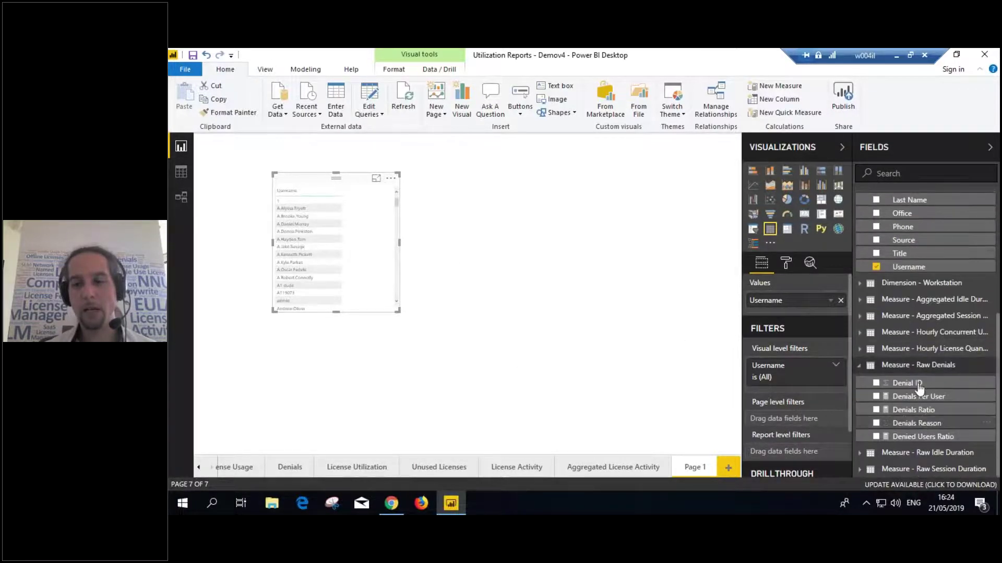
pyautogui.moveTo(652, 347); pyautogui.dragTo(326, 251)
pyautogui.click(831, 315)
pyautogui.click(843, 291)
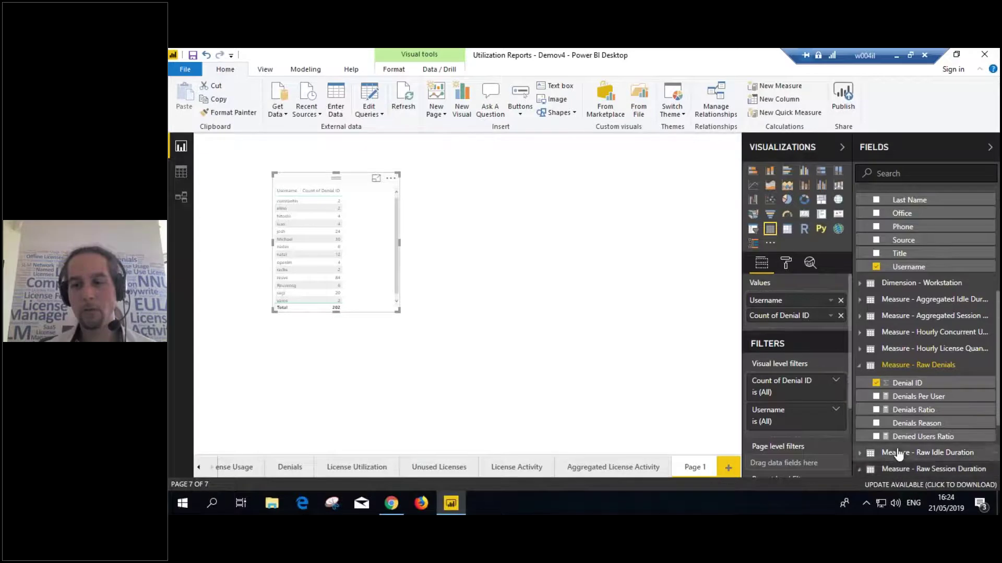
# Add Session Duration to the table and widen it so all columns fit
pyautogui.scroll(-3, 903, 449)
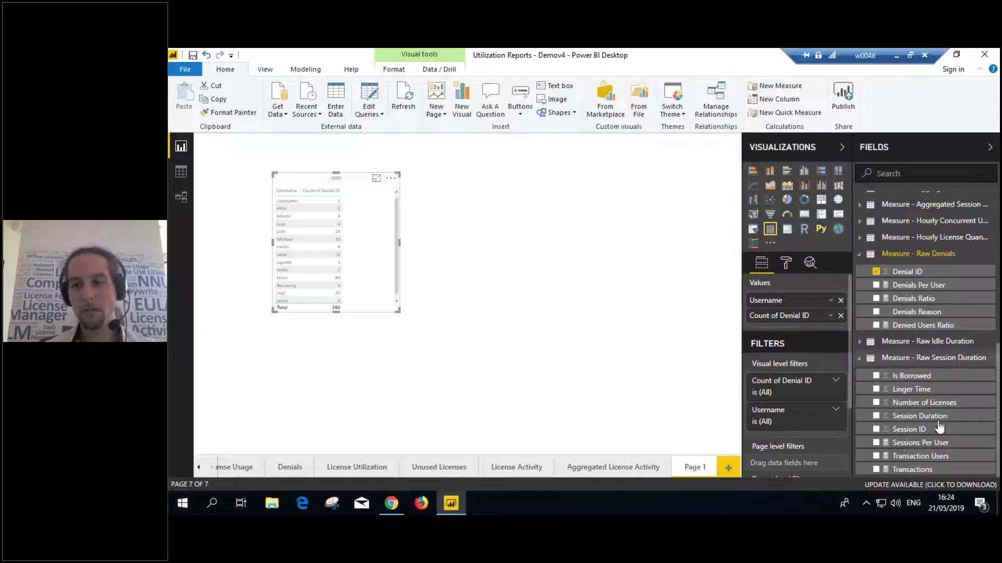
pyautogui.moveTo(888, 416); pyautogui.dragTo(372, 278)
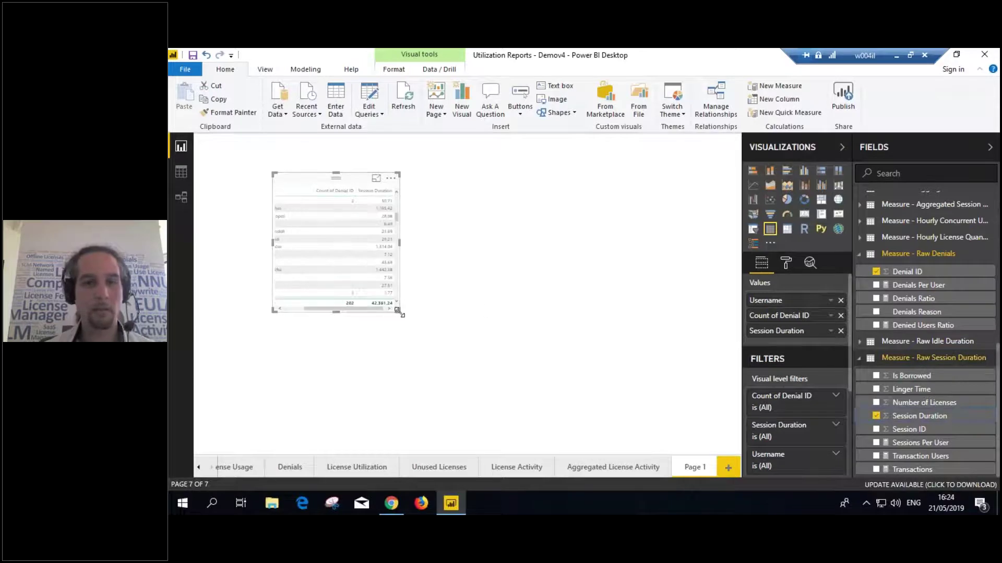
pyautogui.moveTo(398, 311); pyautogui.dragTo(659, 307)
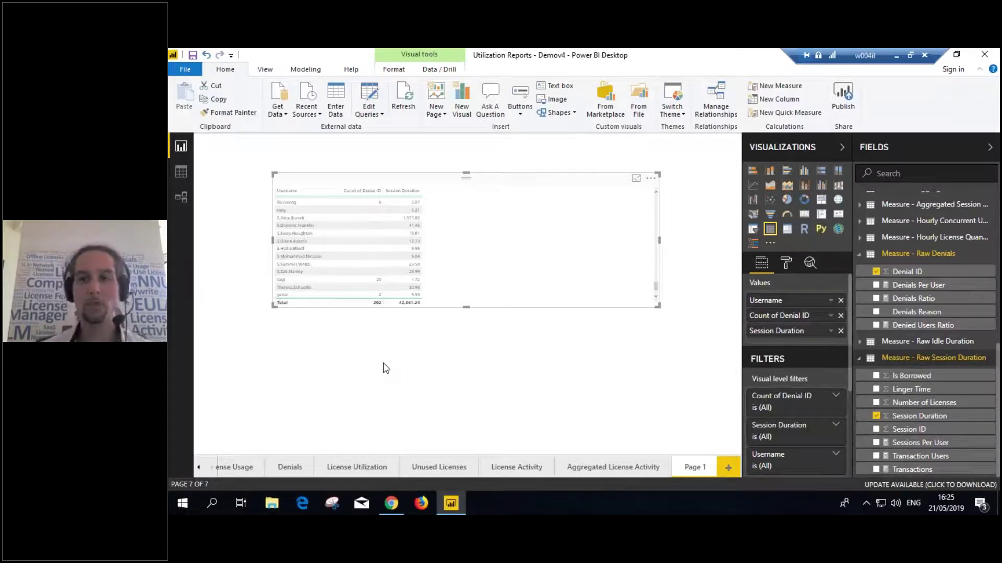
# Collapse the Measure - Raw Denials and Dimension - User field lists
pyautogui.click(859, 254)
pyautogui.scroll(3, 855, 328)
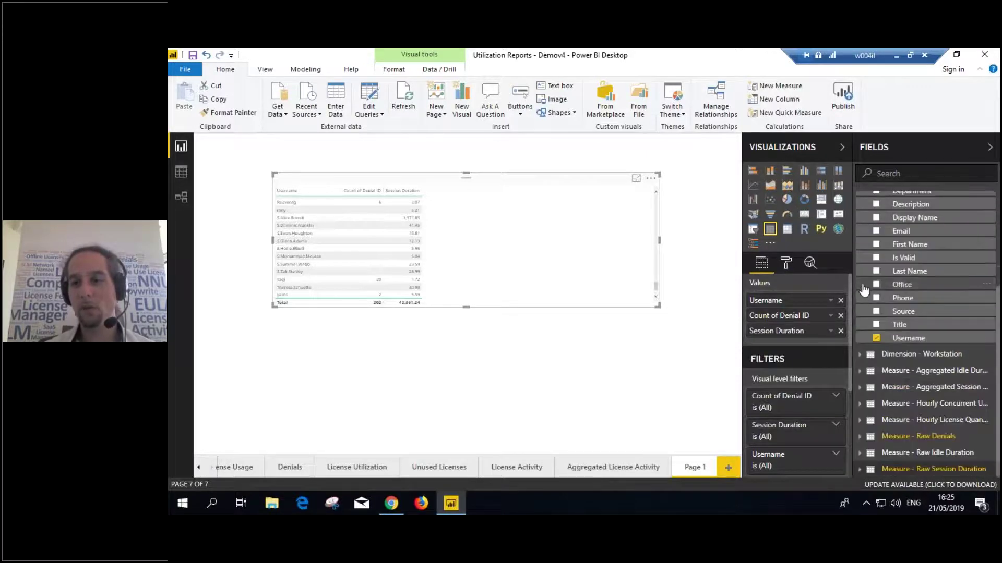
pyautogui.scroll(3, 855, 324)
pyautogui.click(860, 315)
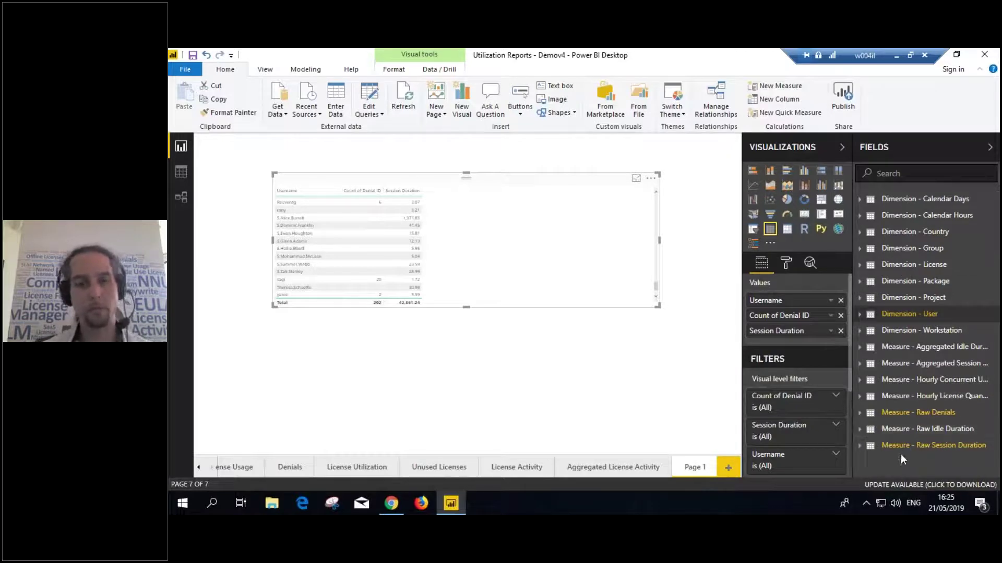
# After a glance at the OpenLM License Activity list, move the table to the page's top-left corner
pyautogui.click(393, 504)
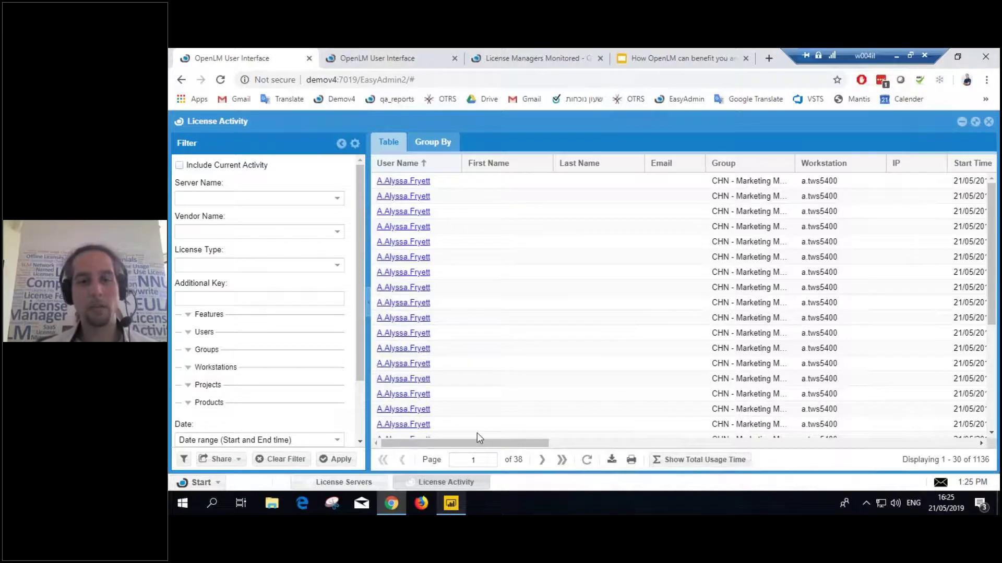
pyautogui.hotkey('alt', 'Tab')
pyautogui.moveTo(455, 184); pyautogui.dragTo(377, 145)
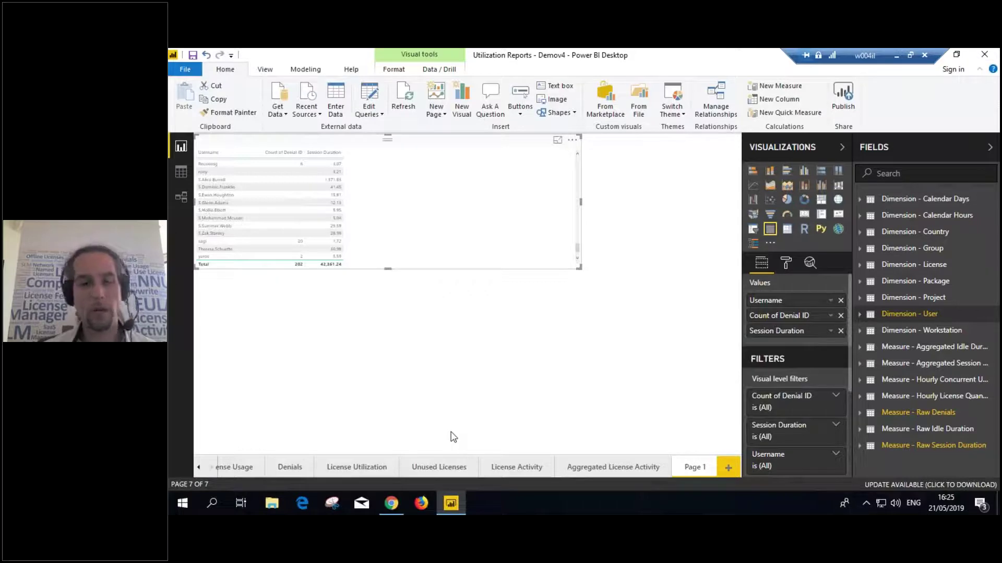
# Return to the browser showing the OpenLM License Activity report with 1136 records
pyautogui.click(391, 506)
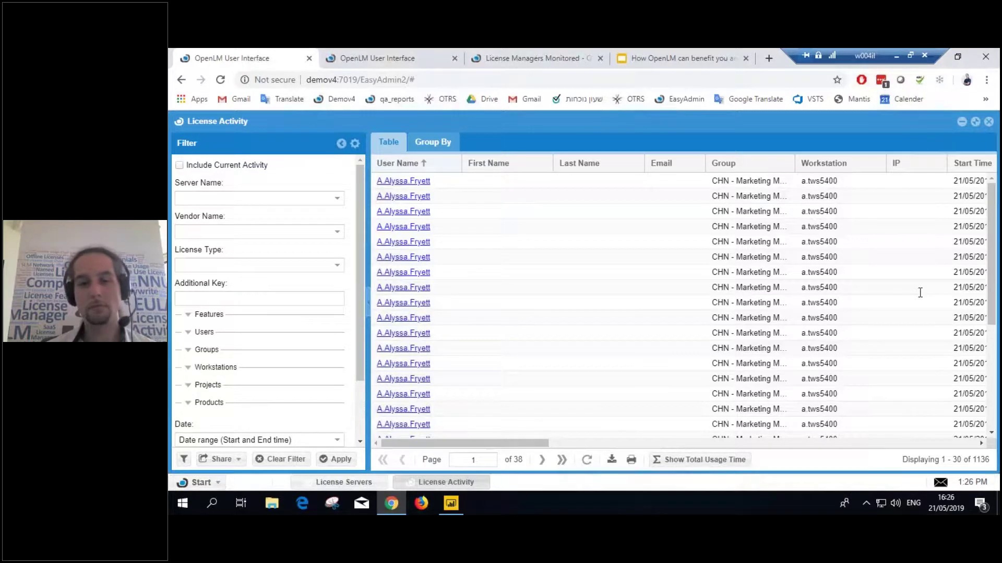
pyautogui.click(345, 482)
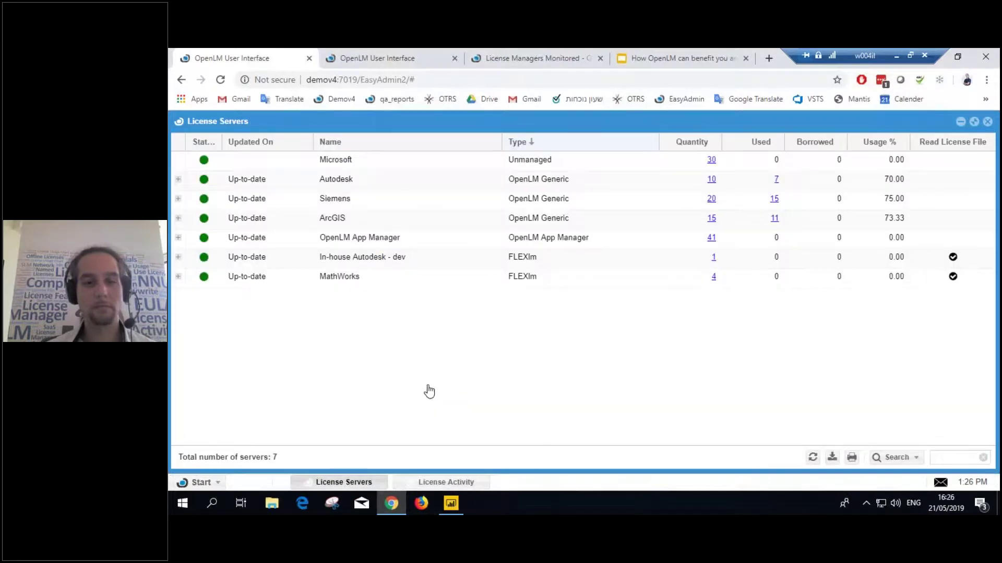
pyautogui.click(446, 482)
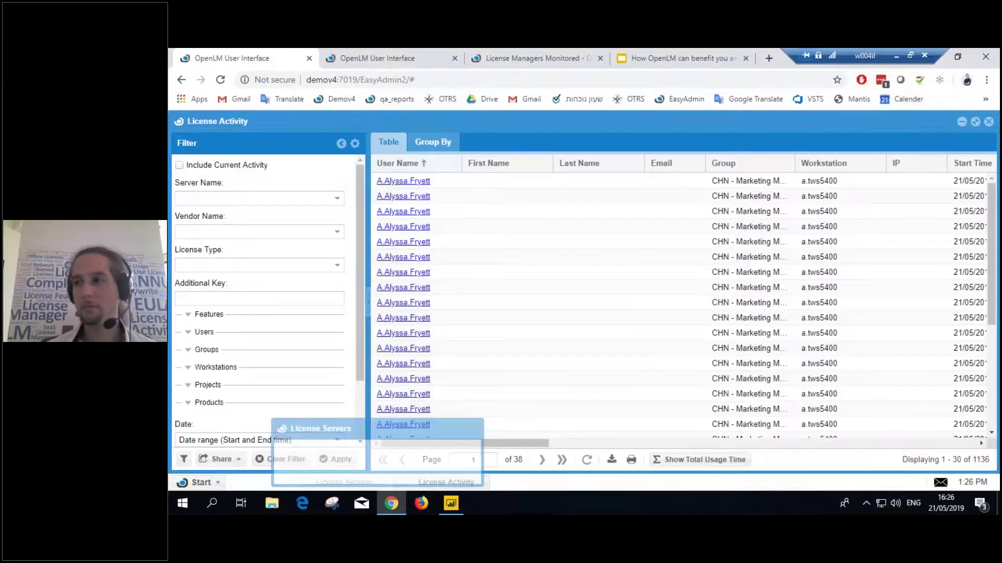
pyautogui.click(344, 482)
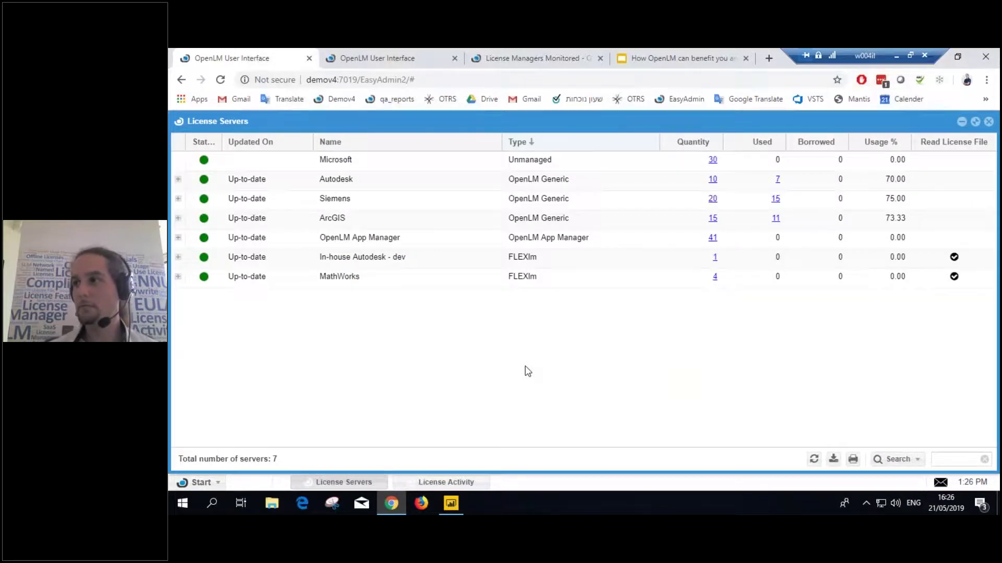